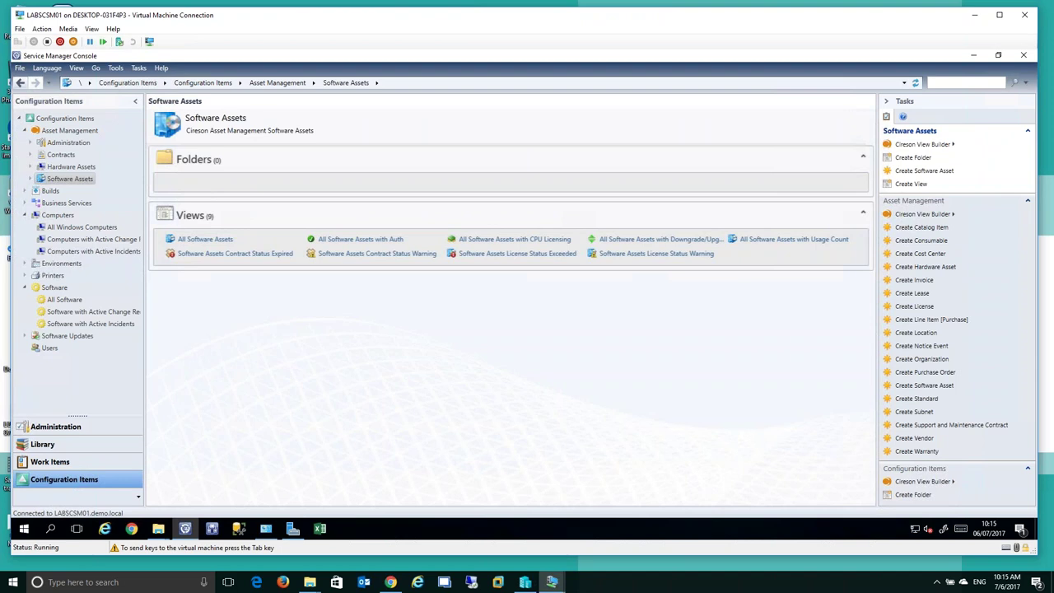
Filter the All Windows Computers view by 515 and open the LON-WKS100CIR515.demo.local computer record in a maximized window
{"action": "left_click", "coordinate": [53, 288]}
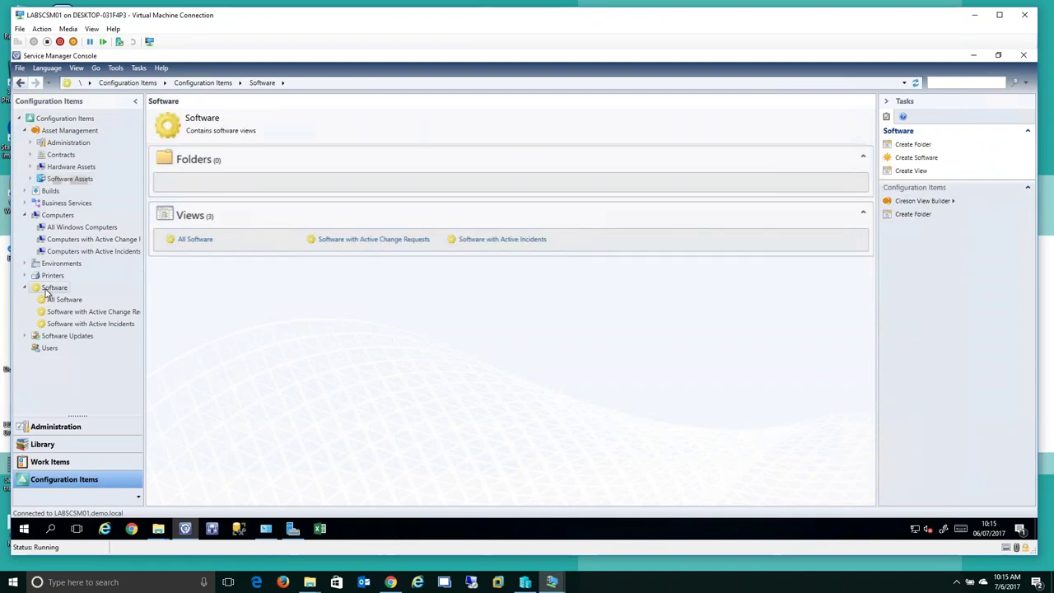
{"action": "left_click", "coordinate": [58, 215]}
{"action": "left_click", "coordinate": [67, 228]}
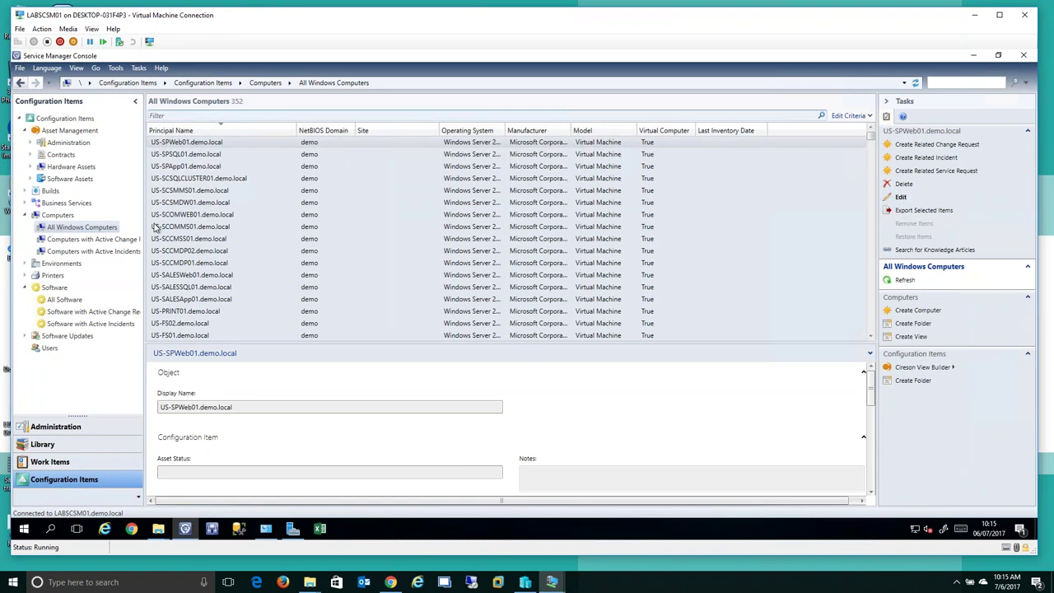
{"action": "left_click", "coordinate": [205, 116]}
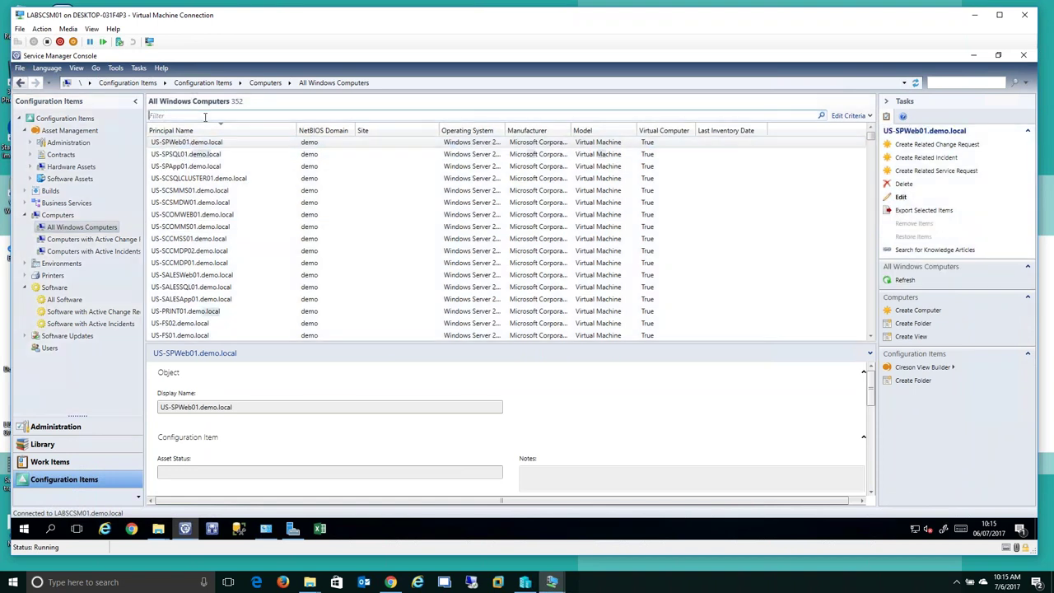
{"action": "type", "text": "515"}
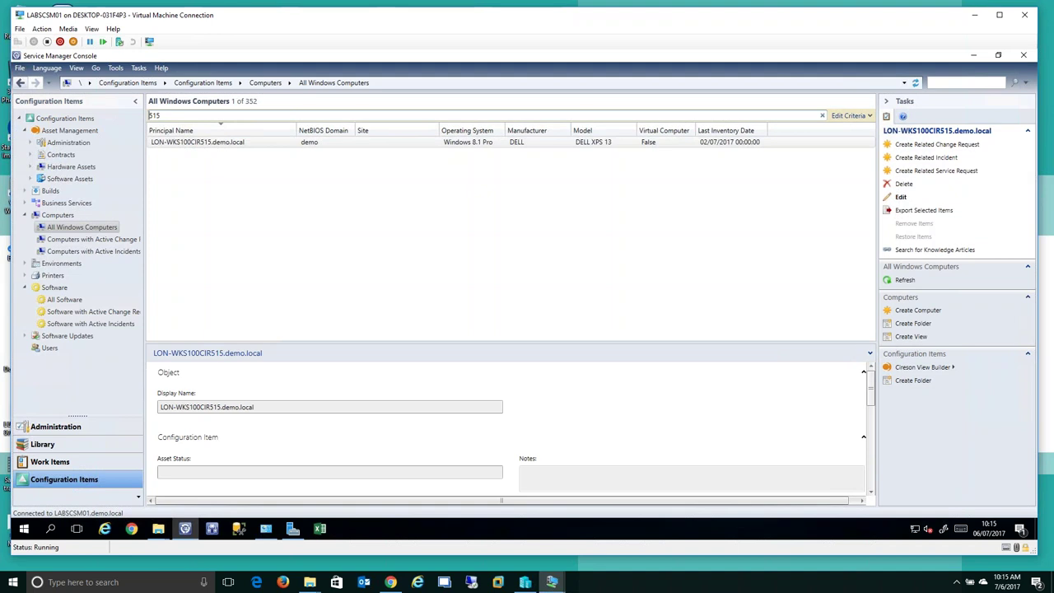
{"action": "double_click", "coordinate": [195, 144]}
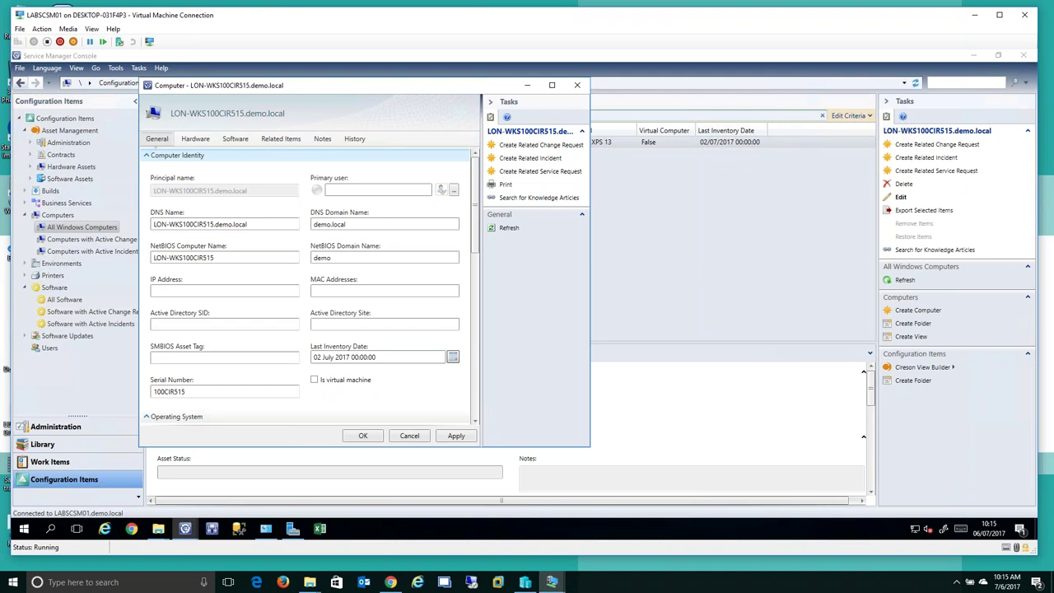
{"action": "double_click", "coordinate": [325, 89]}
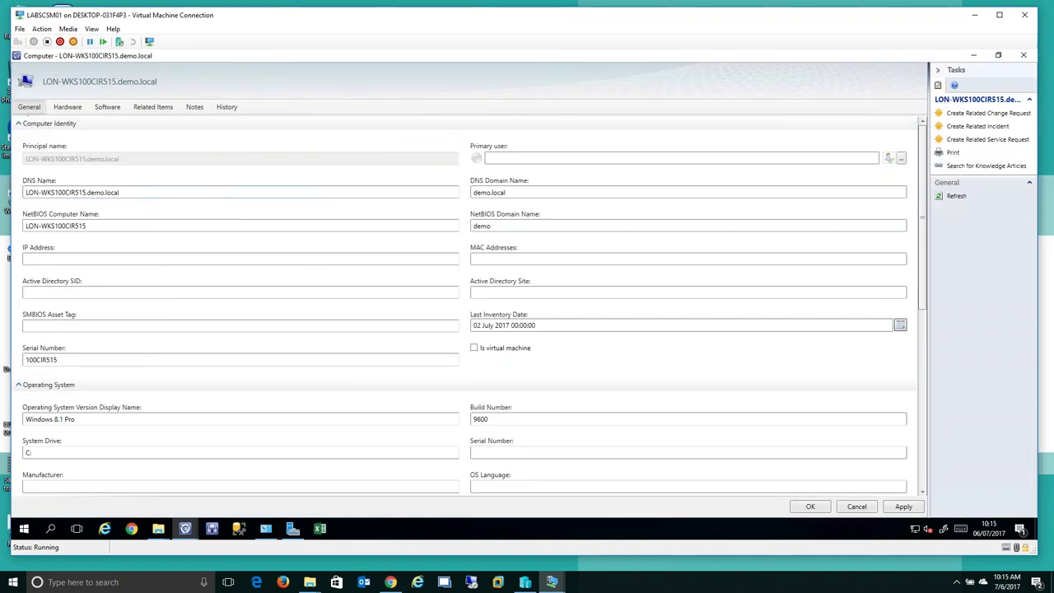
Review the computer's serial number and installed software, then close the record without saving
{"action": "left_click", "coordinate": [95, 360]}
{"action": "left_click", "coordinate": [107, 106]}
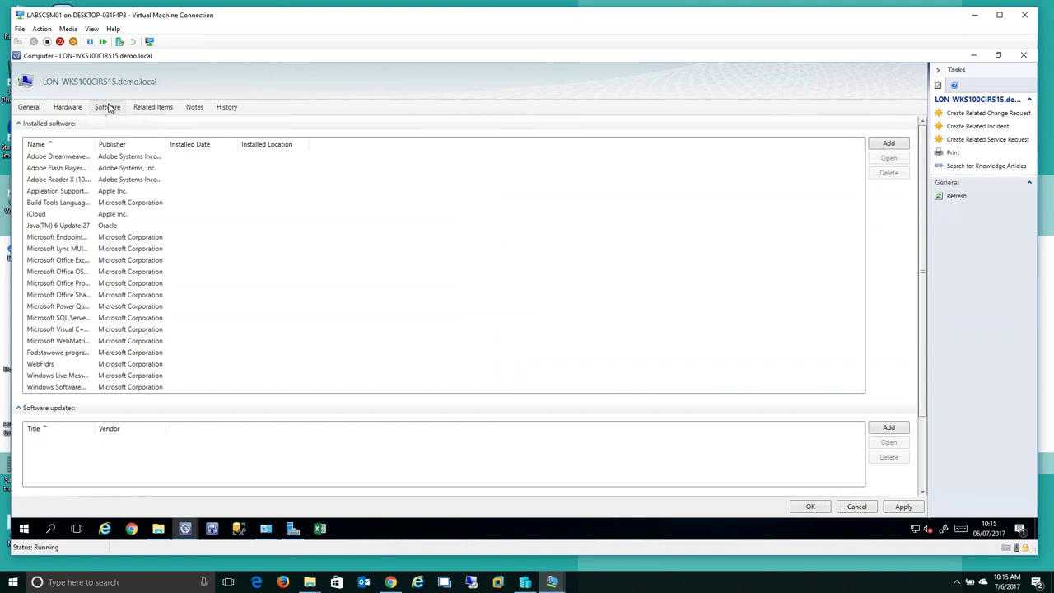
{"action": "left_click", "coordinate": [27, 108]}
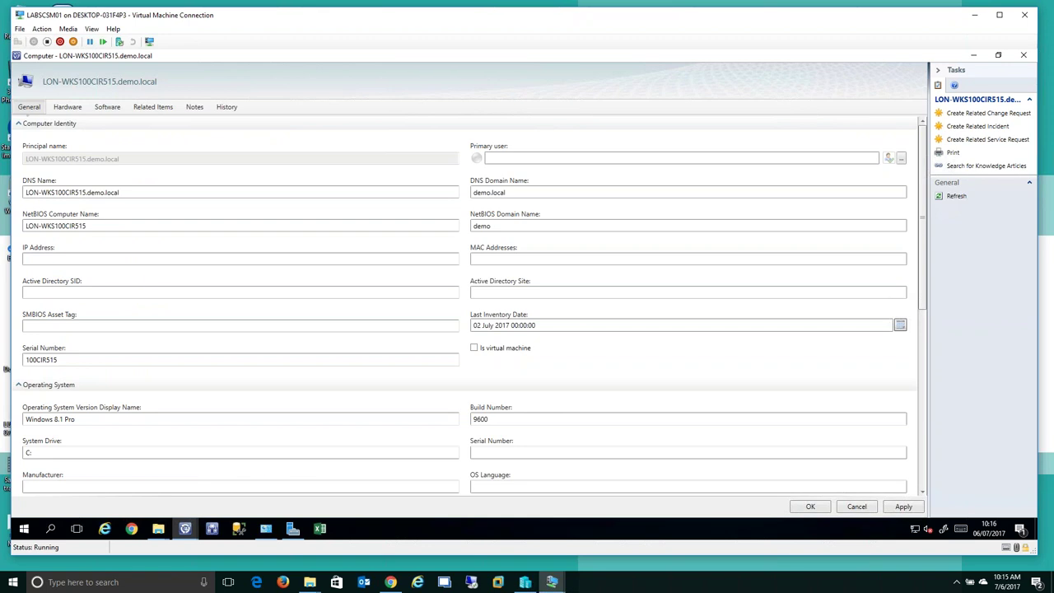
{"action": "left_click", "coordinate": [1024, 56]}
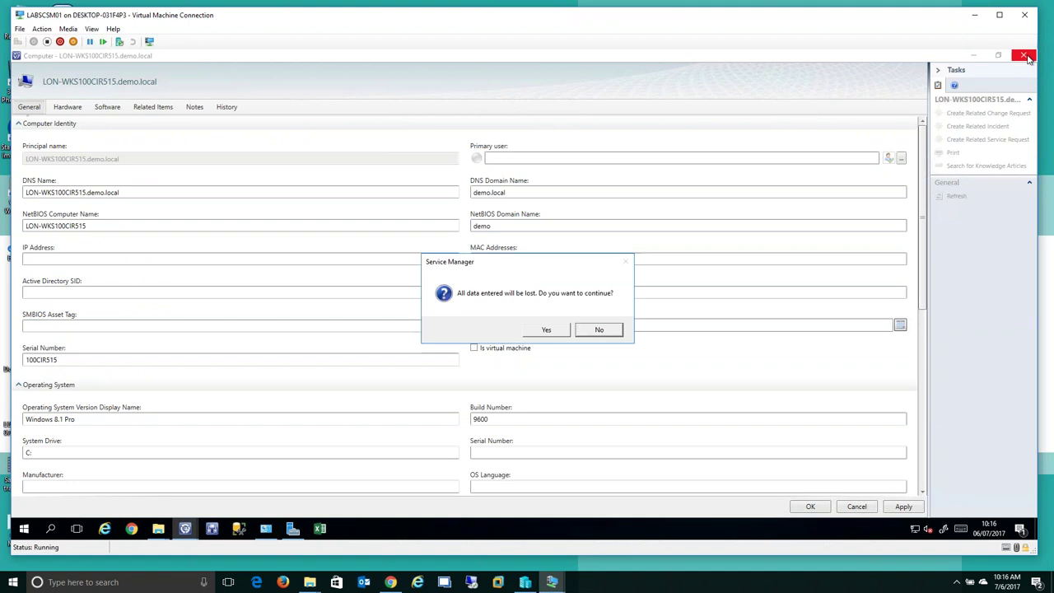
{"action": "left_click", "coordinate": [544, 330]}
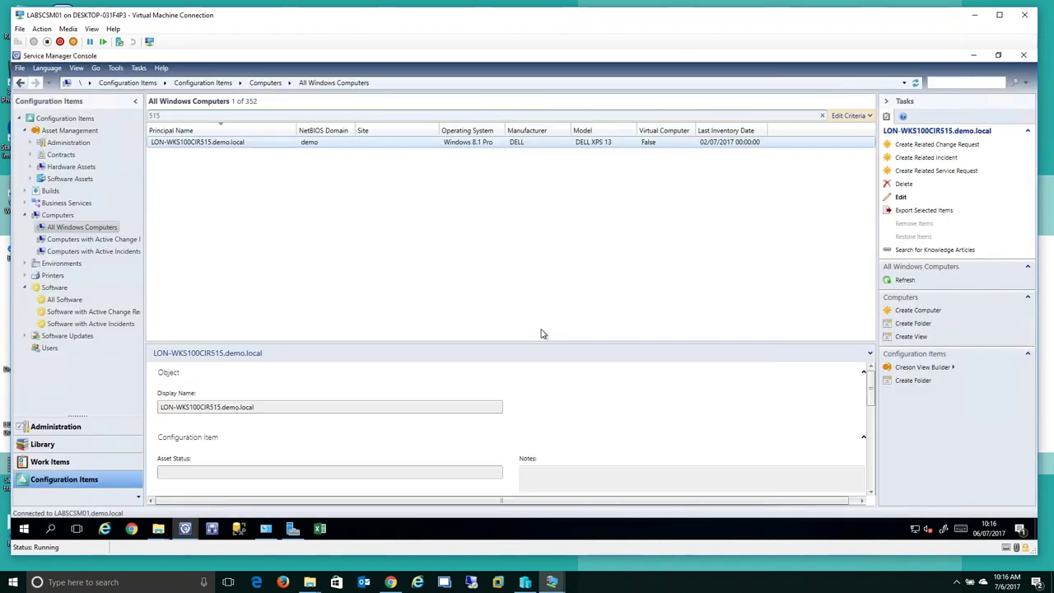
Open the LON-WKS100CIR515.demo.local hardware asset from the All Hardware Assets view filtered by 515
{"action": "left_click", "coordinate": [27, 214]}
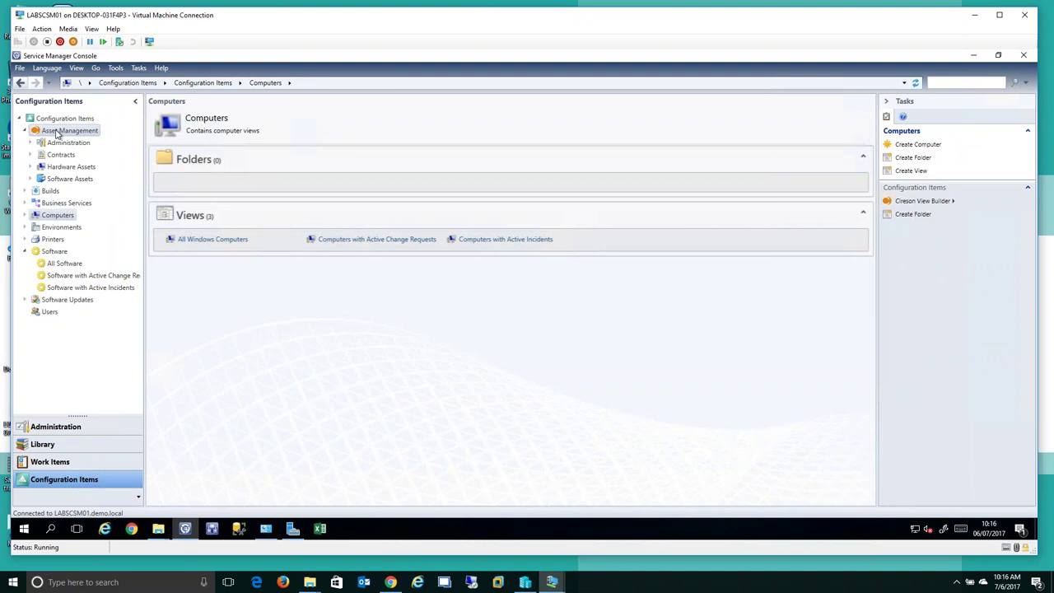
{"action": "left_click", "coordinate": [31, 167]}
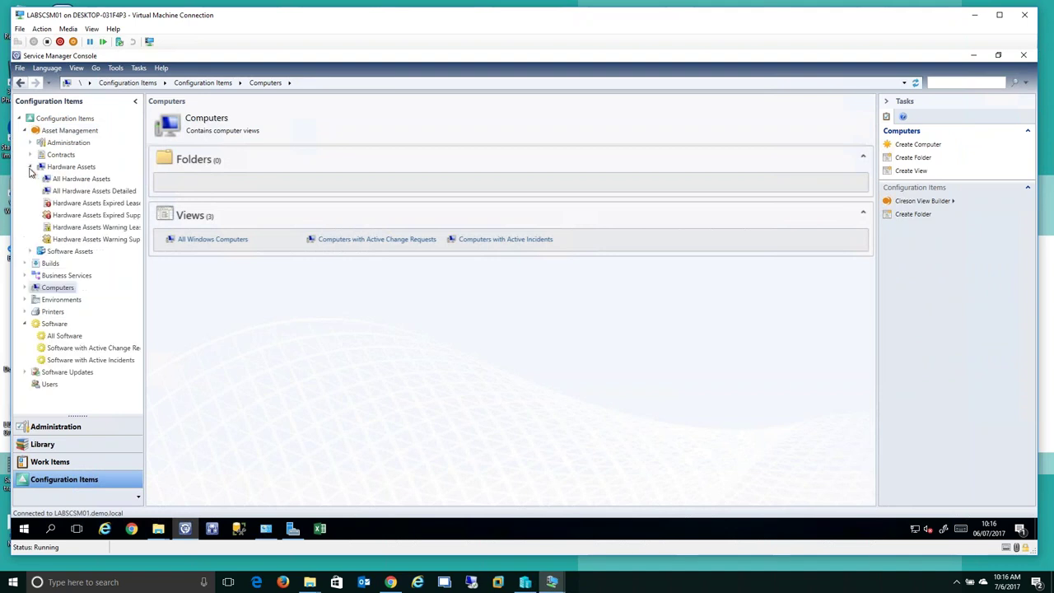
{"action": "left_click", "coordinate": [63, 180]}
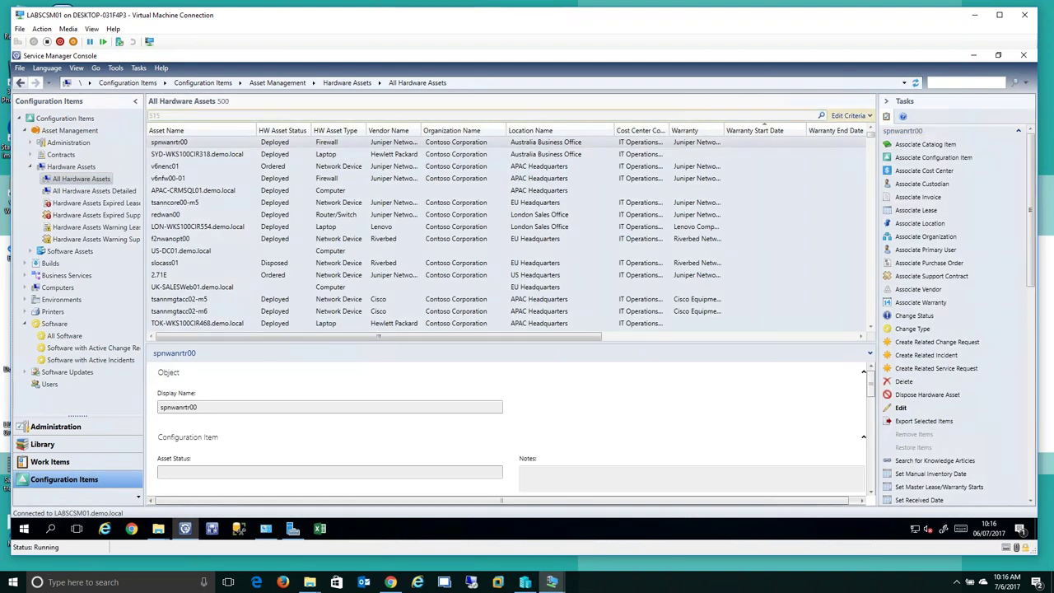
{"action": "double_click", "coordinate": [203, 142]}
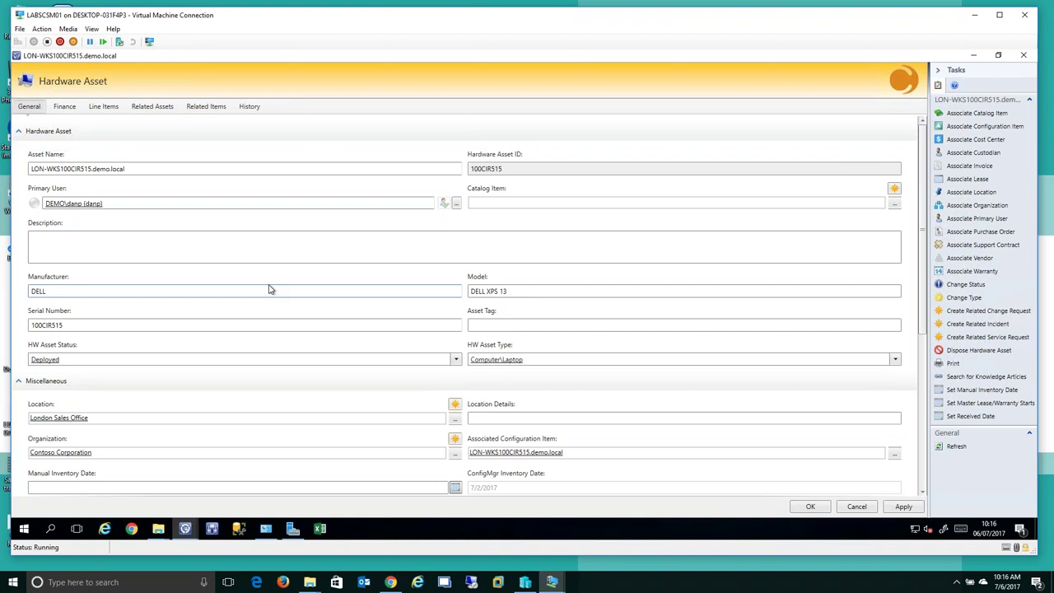
Examine the available HW Asset Status and HW Asset Type options for the hardware asset
{"action": "scroll", "coordinate": [274, 282], "scroll_direction": "down", "scroll_amount": 1}
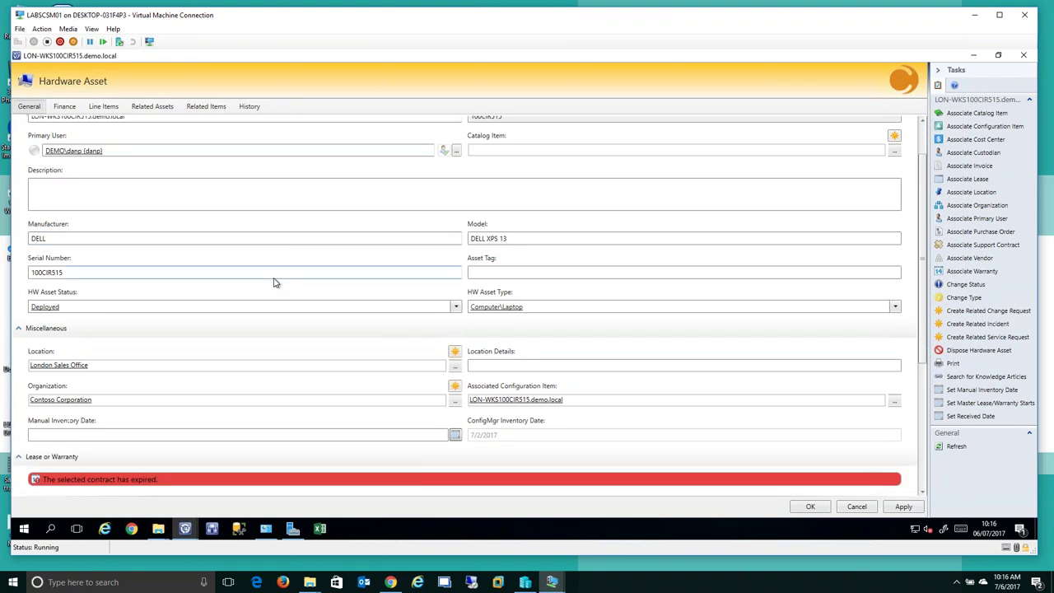
{"action": "left_click", "coordinate": [454, 306]}
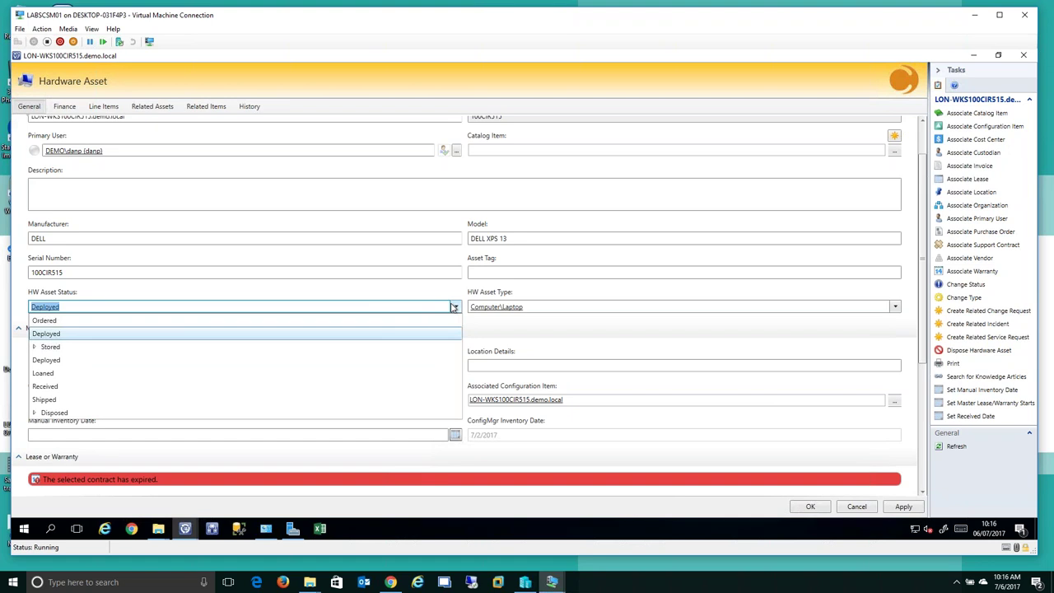
{"action": "left_click", "coordinate": [453, 306]}
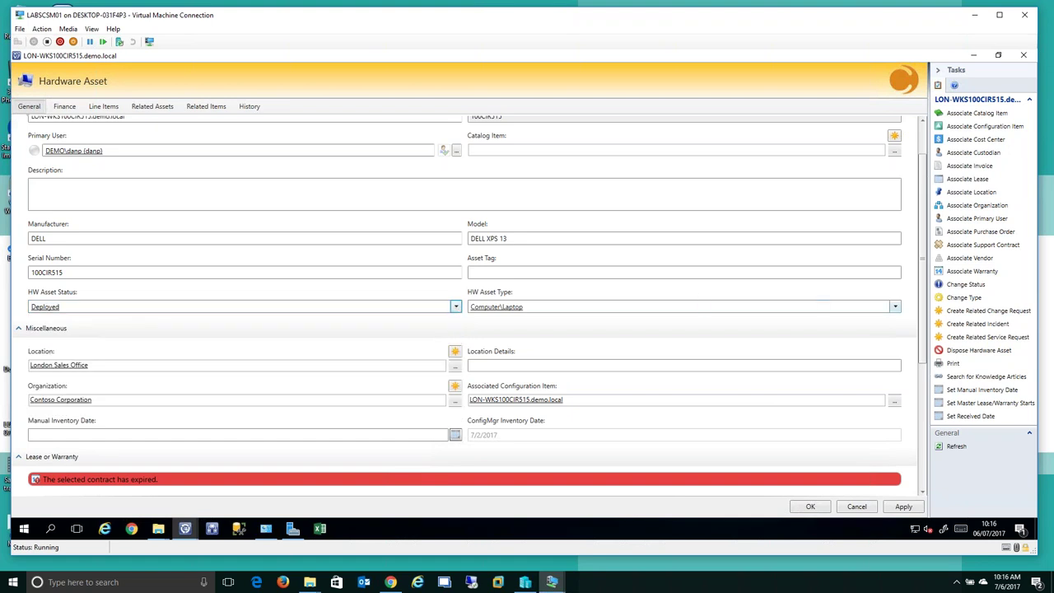
{"action": "left_click", "coordinate": [895, 306]}
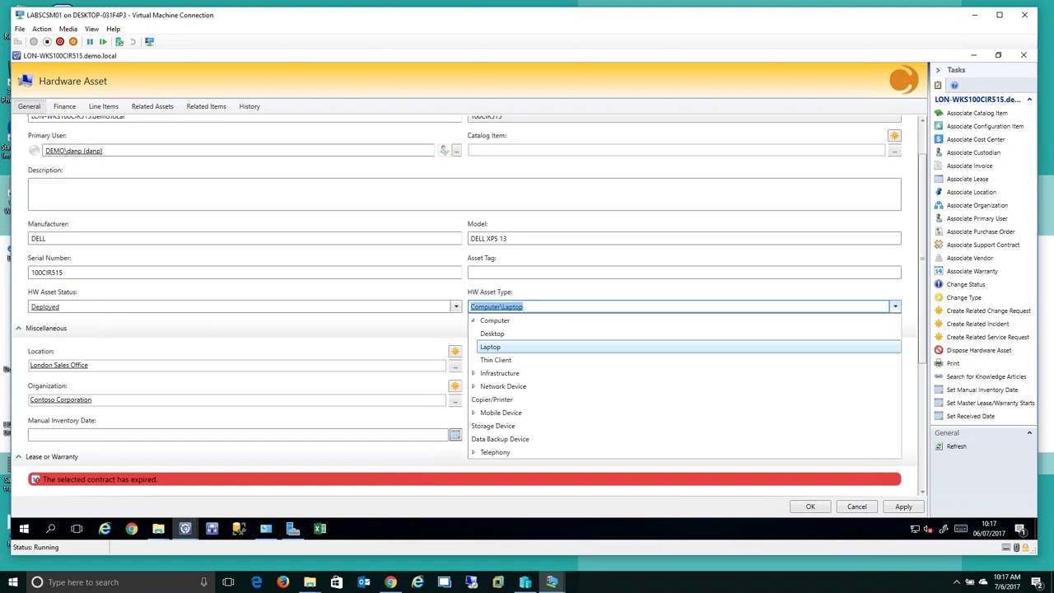
{"action": "left_click", "coordinate": [894, 306]}
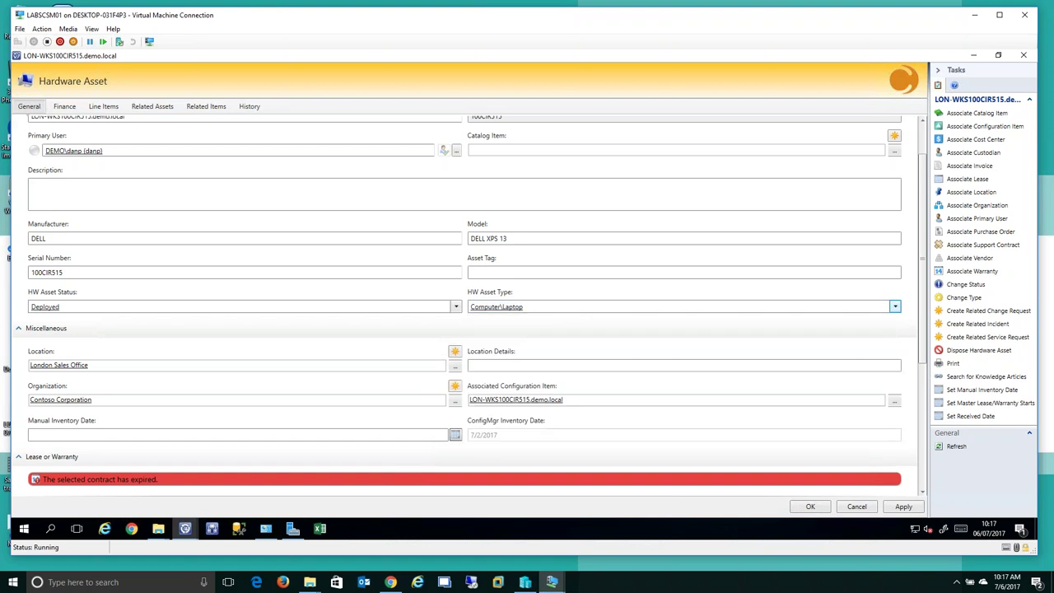
Examine the hardware asset's lease or warranty contract, including its end date and status notice
{"action": "scroll", "coordinate": [901, 302], "scroll_direction": "down", "scroll_amount": 2}
{"action": "scroll", "coordinate": [901, 301], "scroll_direction": "down", "scroll_amount": 2}
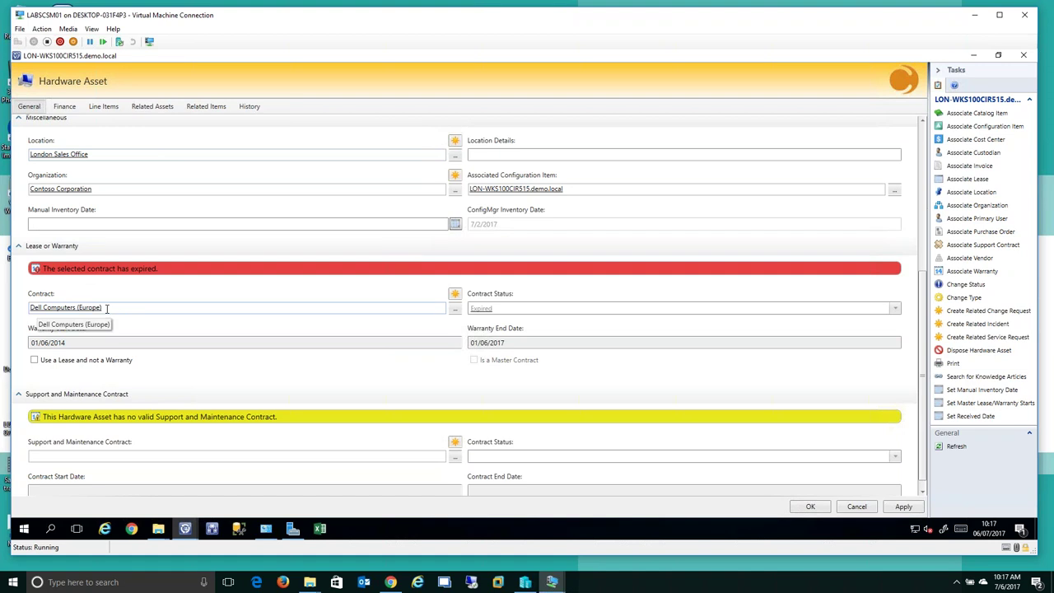
{"action": "left_click", "coordinate": [508, 343]}
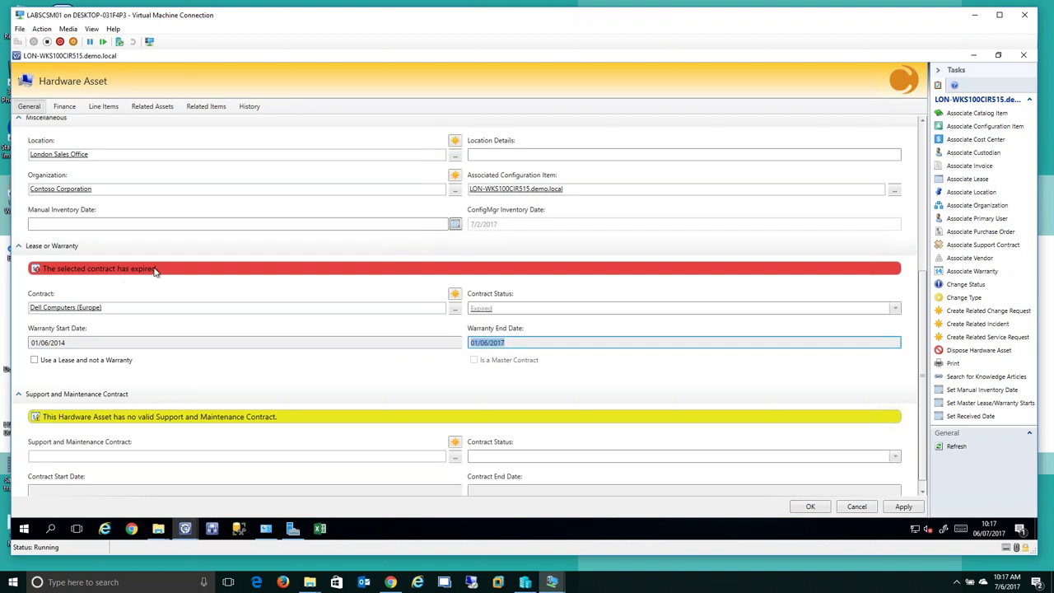
{"action": "left_click", "coordinate": [58, 274]}
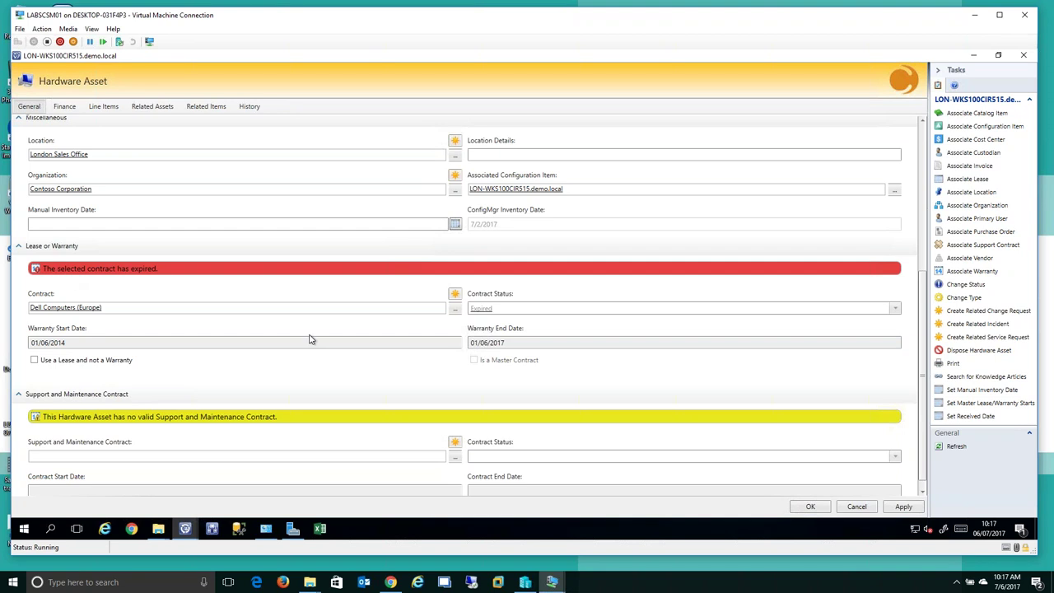
Check the hardware asset's primary user and close the asset record
{"action": "scroll", "coordinate": [321, 344], "scroll_direction": "up", "scroll_amount": 2}
{"action": "scroll", "coordinate": [132, 347], "scroll_direction": "up", "scroll_amount": 5}
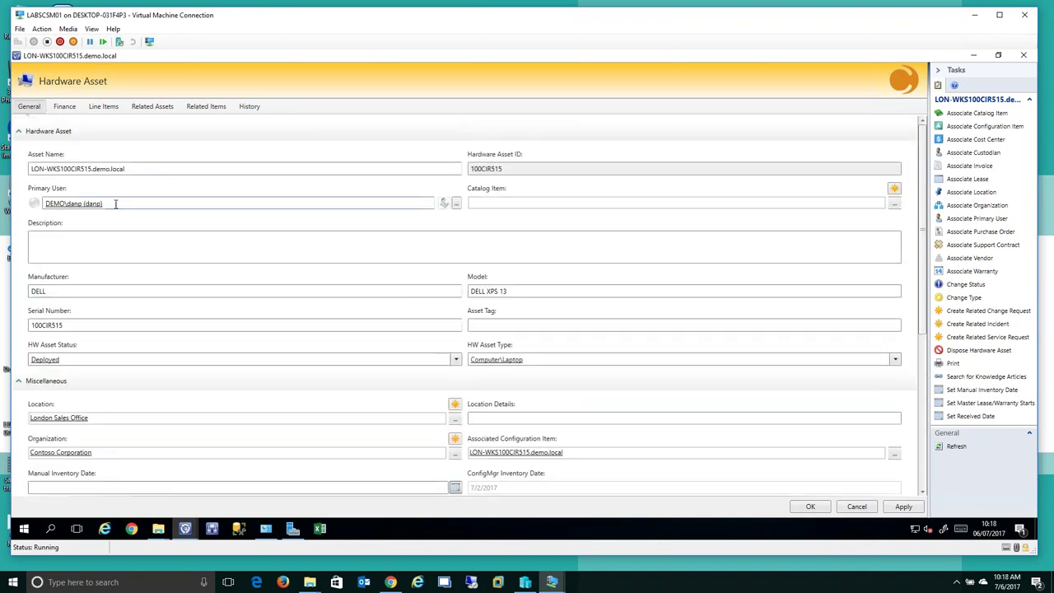
{"action": "triple_click", "coordinate": [98, 202]}
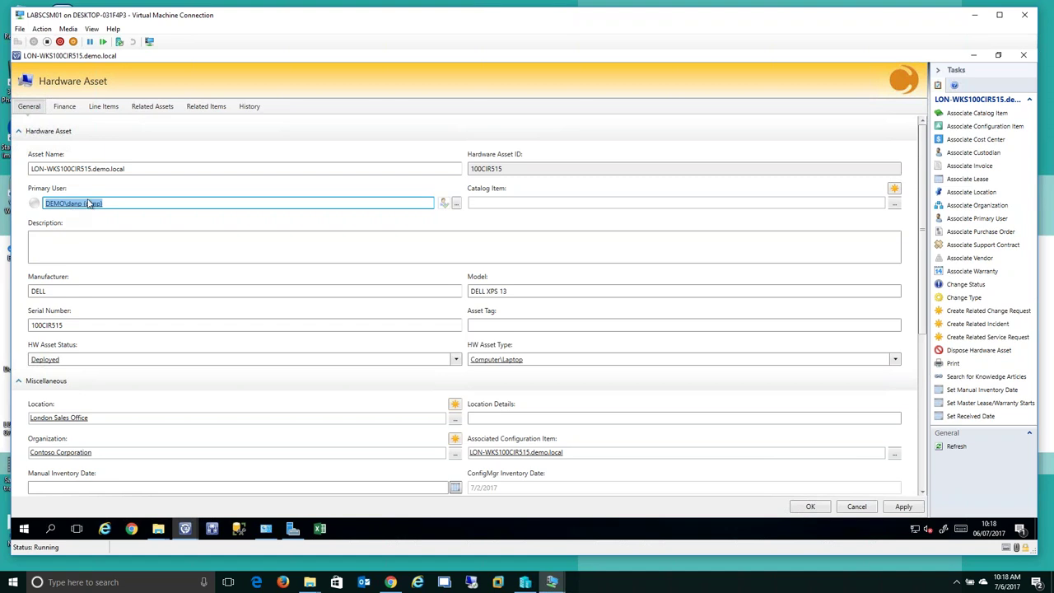
{"action": "left_click", "coordinate": [1022, 55]}
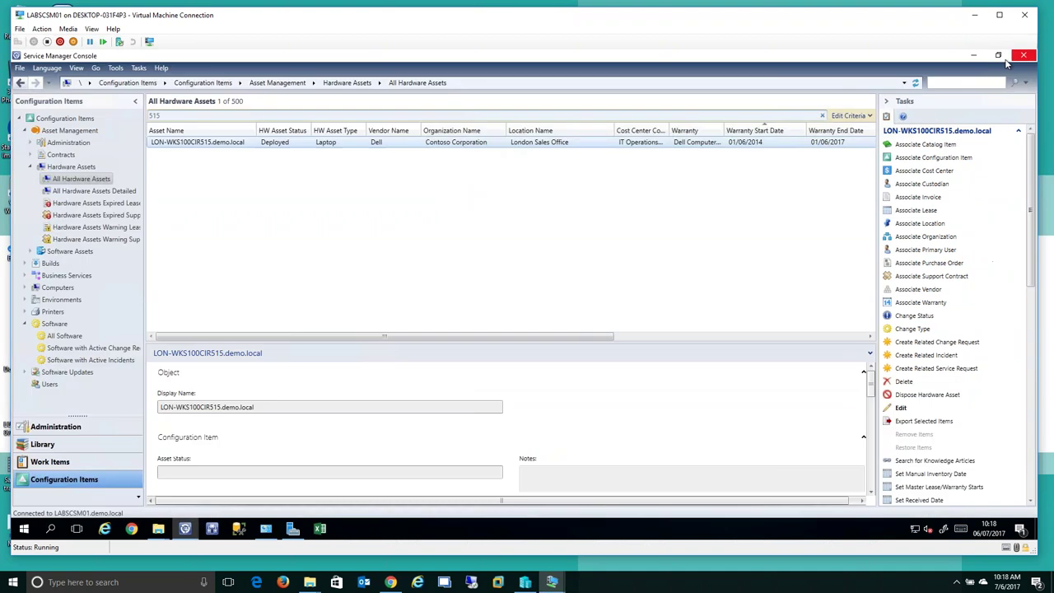
Open the Acrobat 8 Professional (Europe) asset from the All Software Assets view
{"action": "left_click", "coordinate": [30, 251]}
{"action": "left_click", "coordinate": [80, 263]}
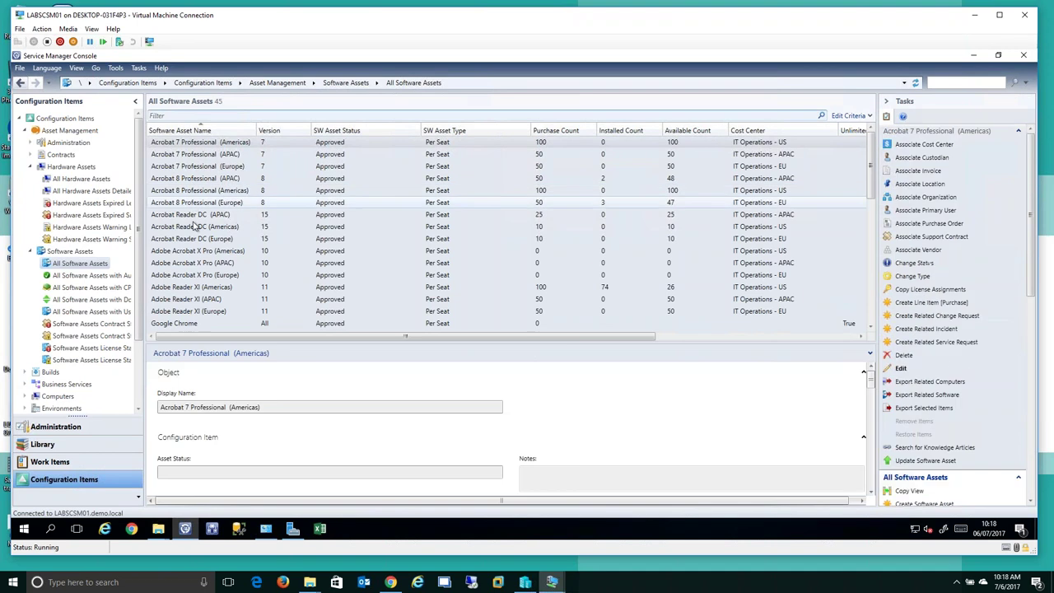
{"action": "left_click", "coordinate": [191, 204]}
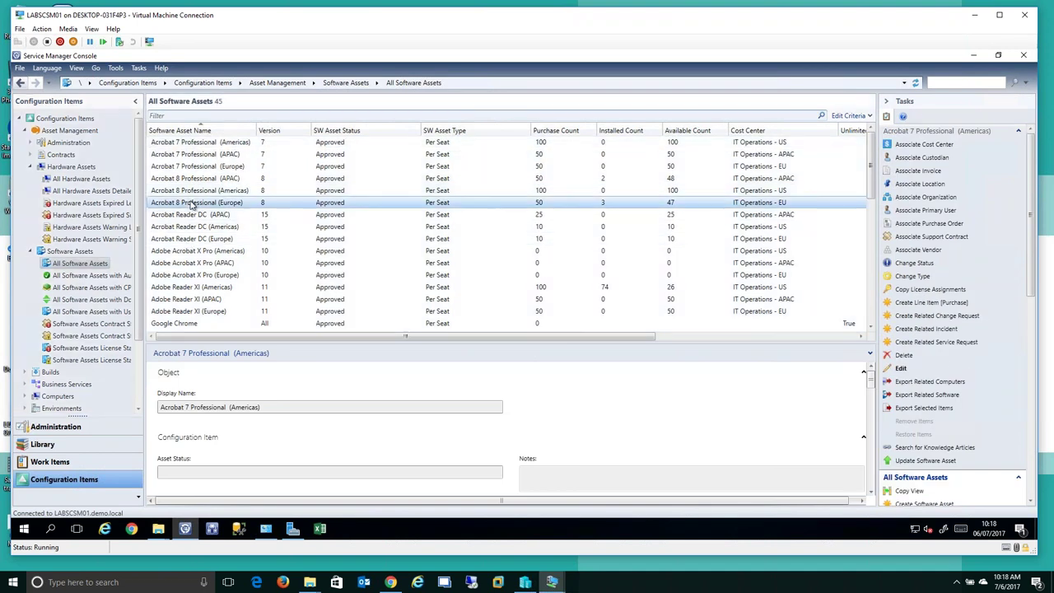
{"action": "double_click", "coordinate": [191, 203]}
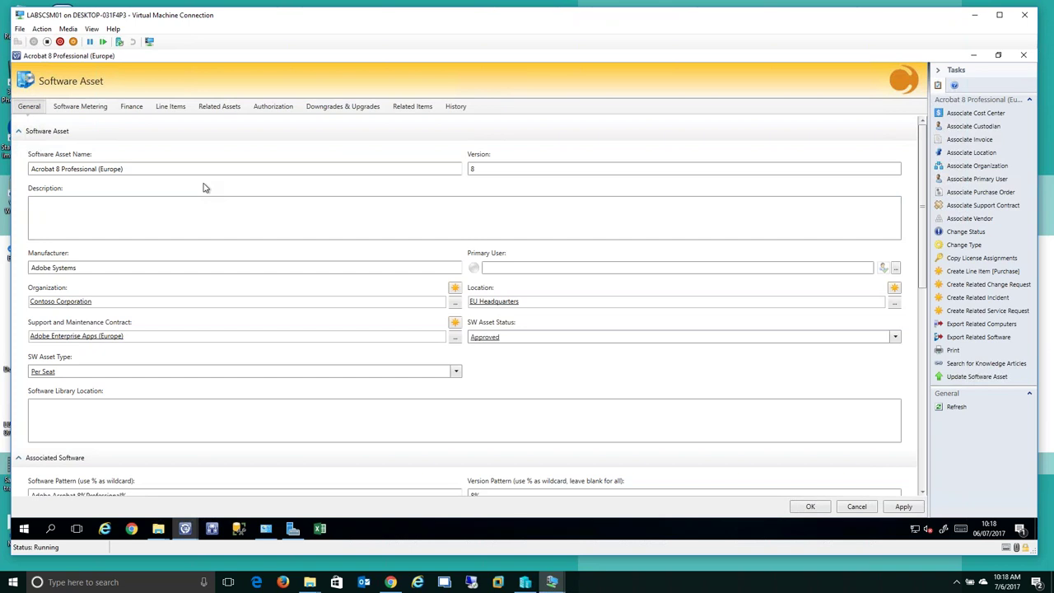
Examine the software asset's name and version, and the available SW Asset Type options
{"action": "left_click_drag", "start_coordinate": [136, 169], "coordinate": [7, 155]}
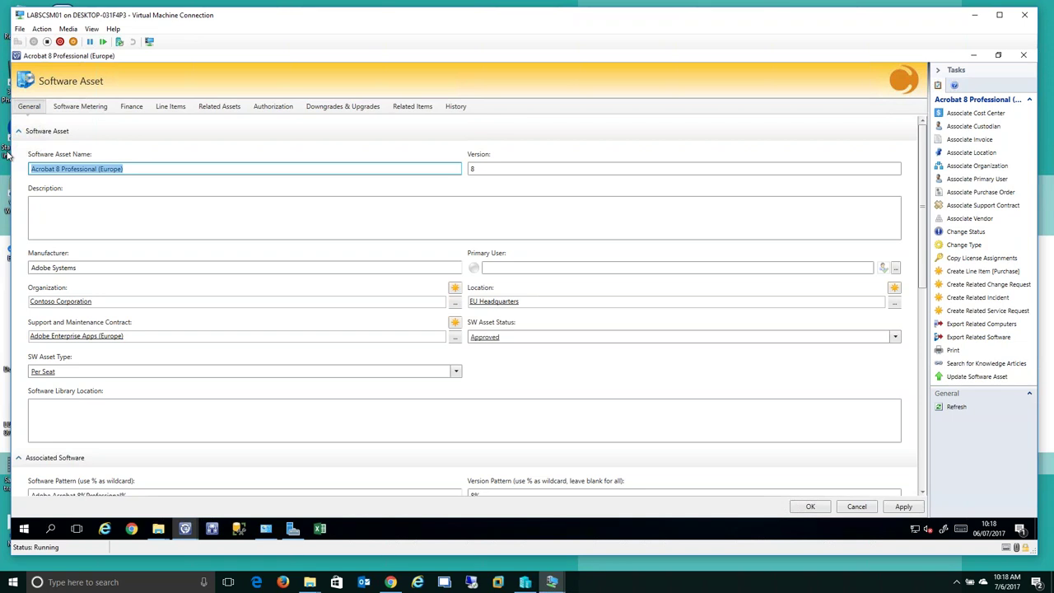
{"action": "left_click", "coordinate": [472, 169]}
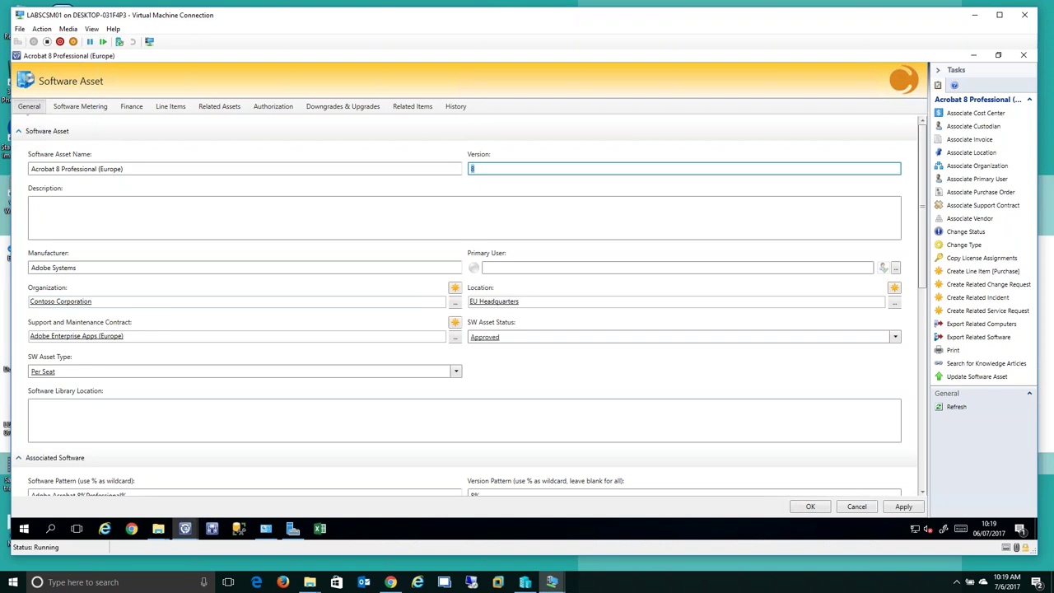
{"action": "scroll", "coordinate": [452, 322], "scroll_direction": "down", "scroll_amount": 1}
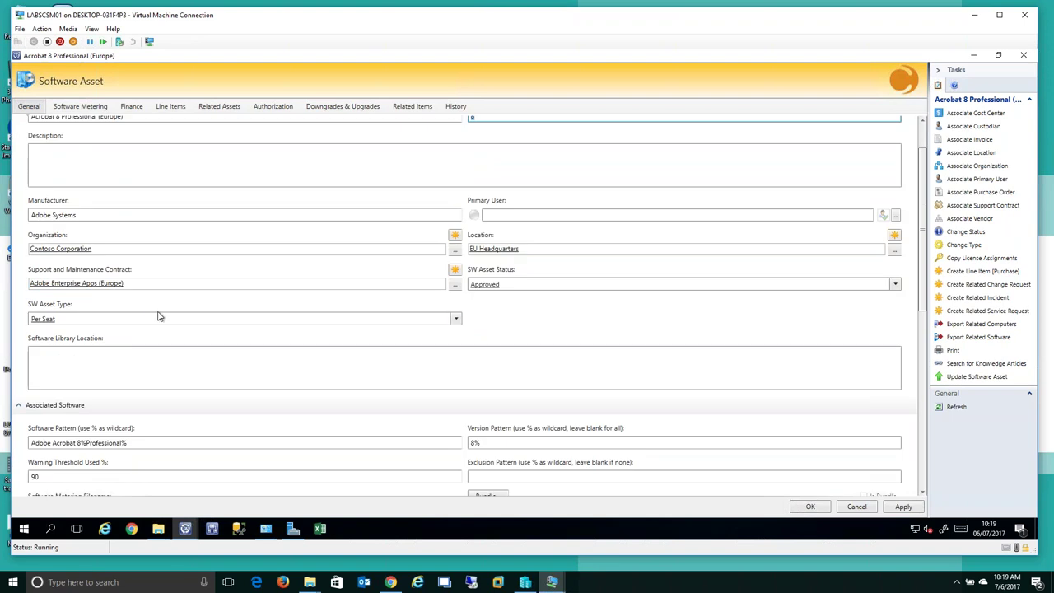
{"action": "left_click", "coordinate": [442, 320]}
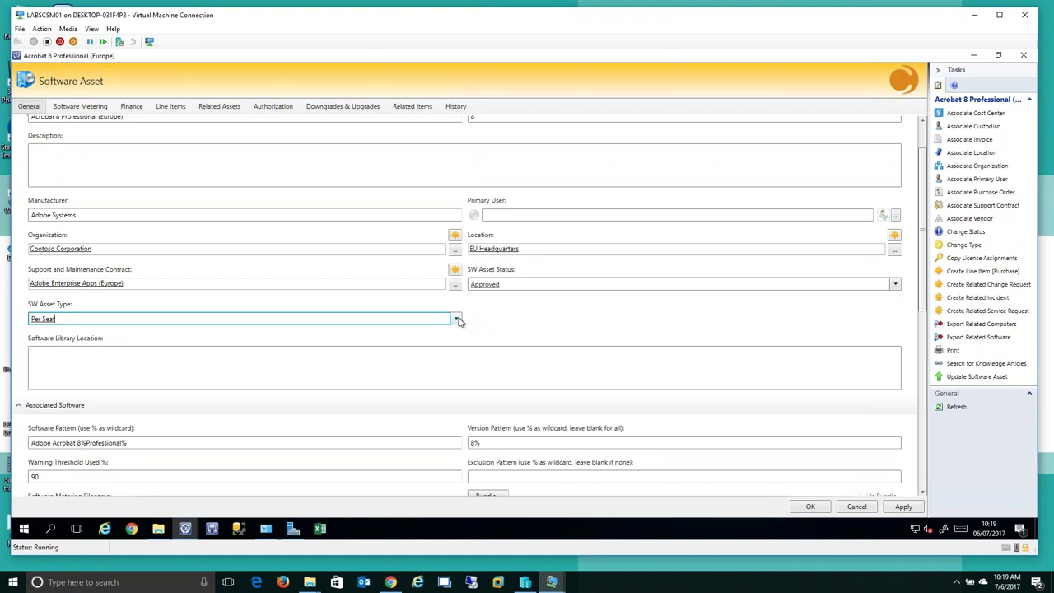
{"action": "left_click", "coordinate": [457, 319]}
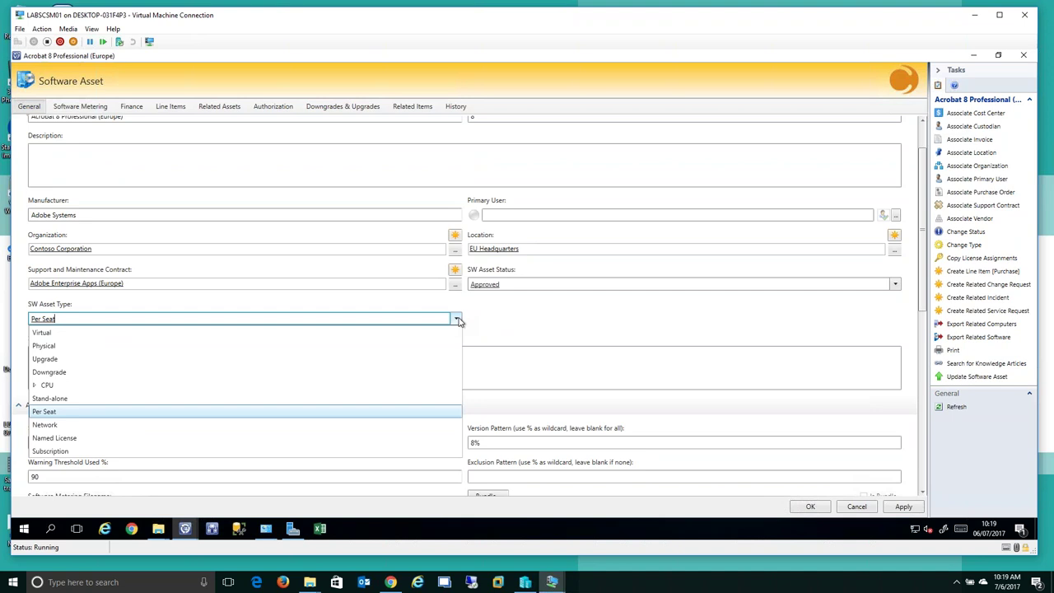
{"action": "left_click", "coordinate": [458, 320]}
Examine the Software Pattern and Version Pattern of the Acrobat 8 Professional (Europe) software asset
{"action": "scroll", "coordinate": [483, 325], "scroll_direction": "down", "scroll_amount": 2}
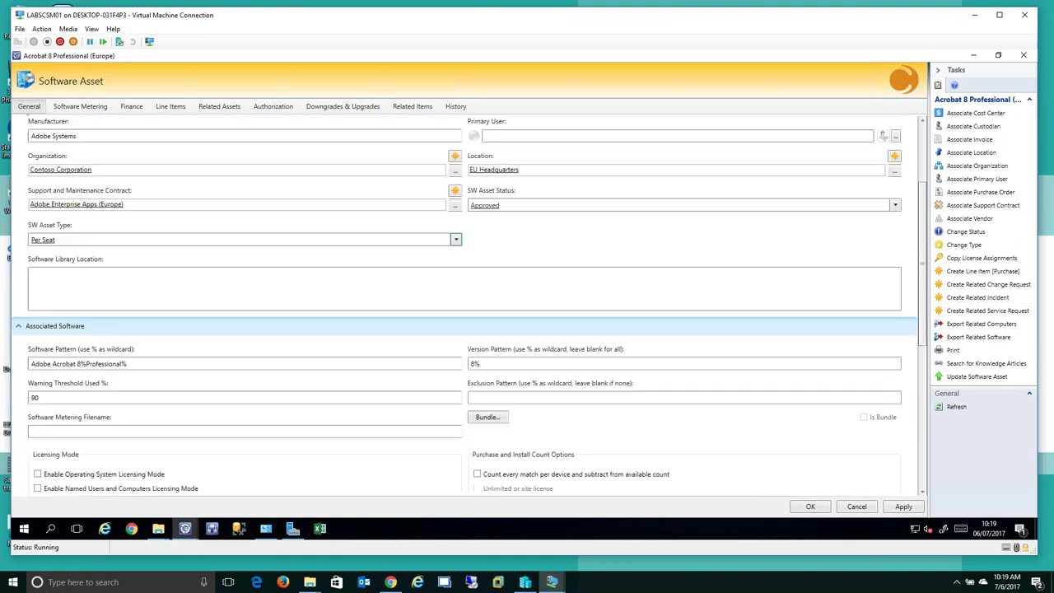
{"action": "left_click", "coordinate": [407, 367]}
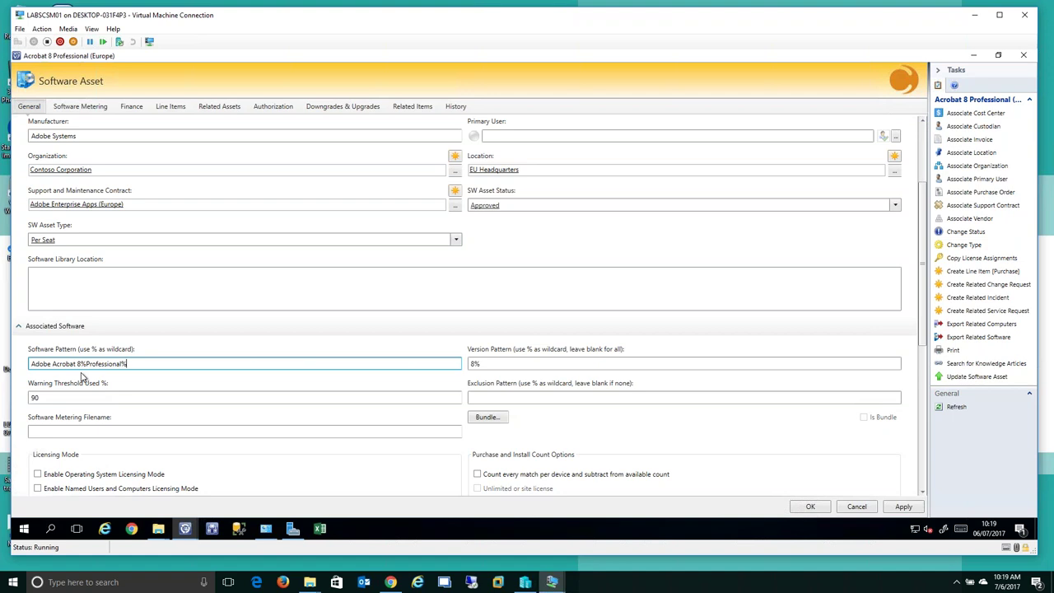
{"action": "left_click", "coordinate": [471, 364]}
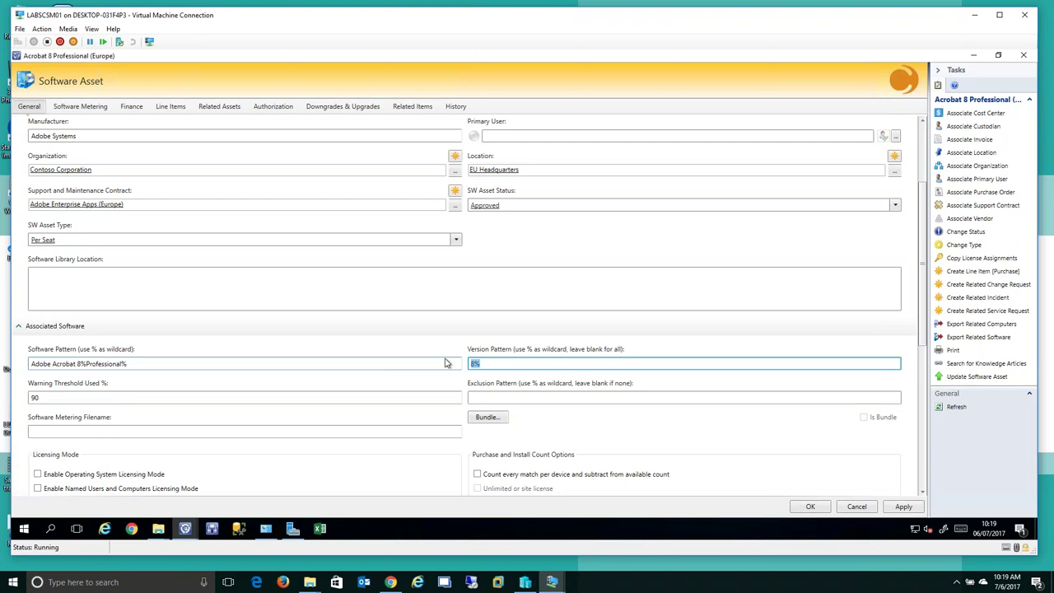
Examine the software asset's licensing options and its purchase, total purchase, installed and available counts
{"action": "scroll", "coordinate": [447, 363], "scroll_direction": "down", "scroll_amount": 2}
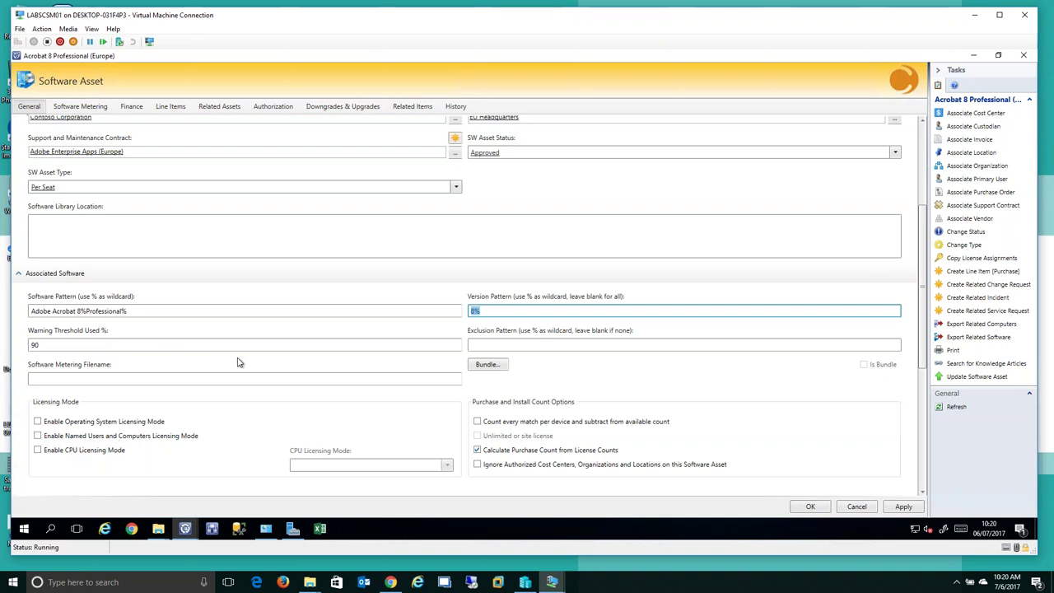
{"action": "scroll", "coordinate": [239, 362], "scroll_direction": "down", "scroll_amount": 5}
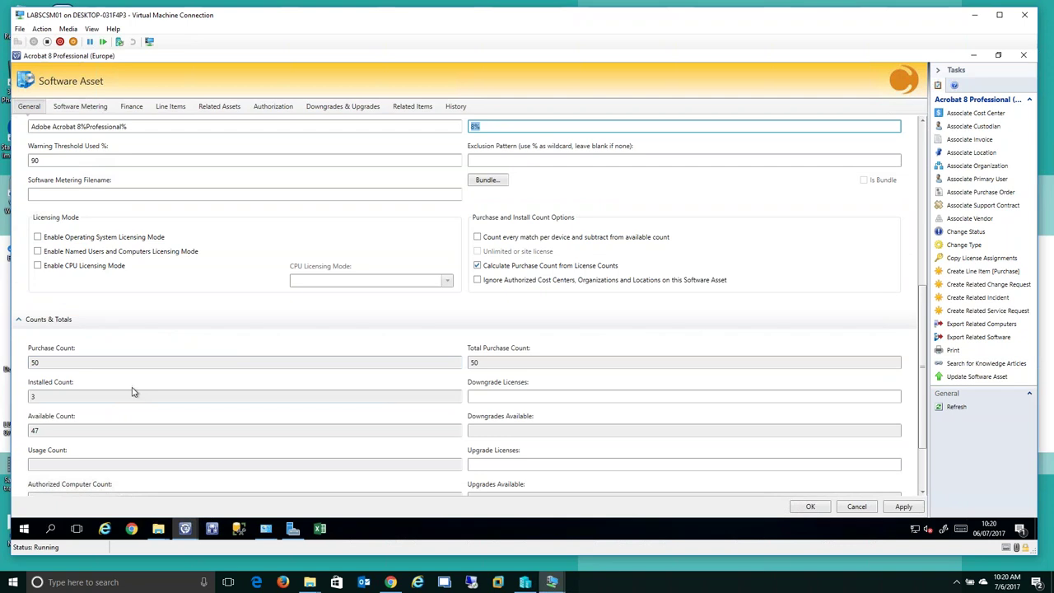
{"action": "left_click", "coordinate": [51, 363]}
{"action": "left_click", "coordinate": [511, 361]}
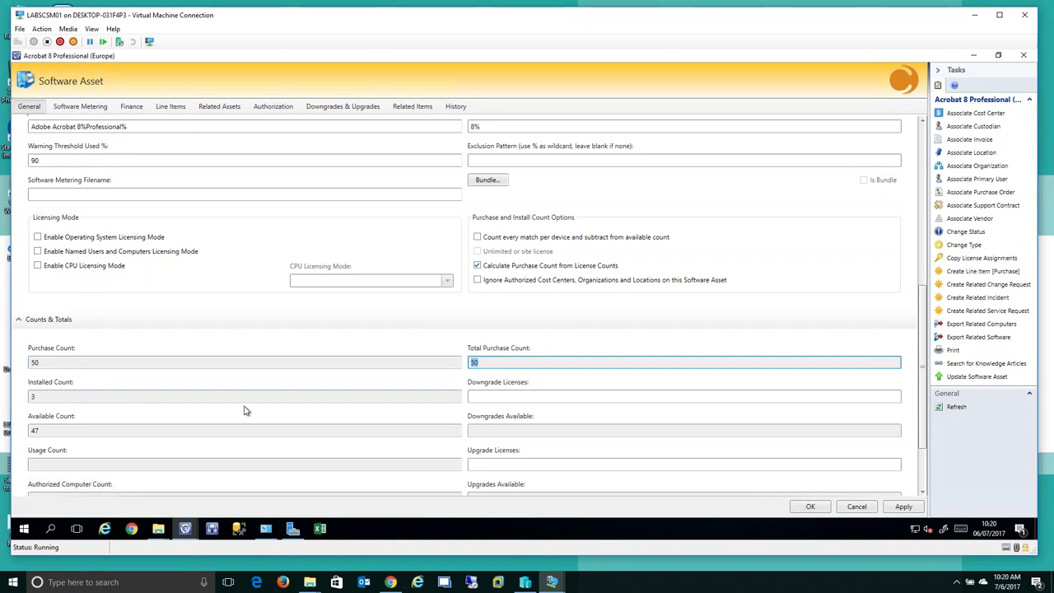
{"action": "key", "text": "Tab"}
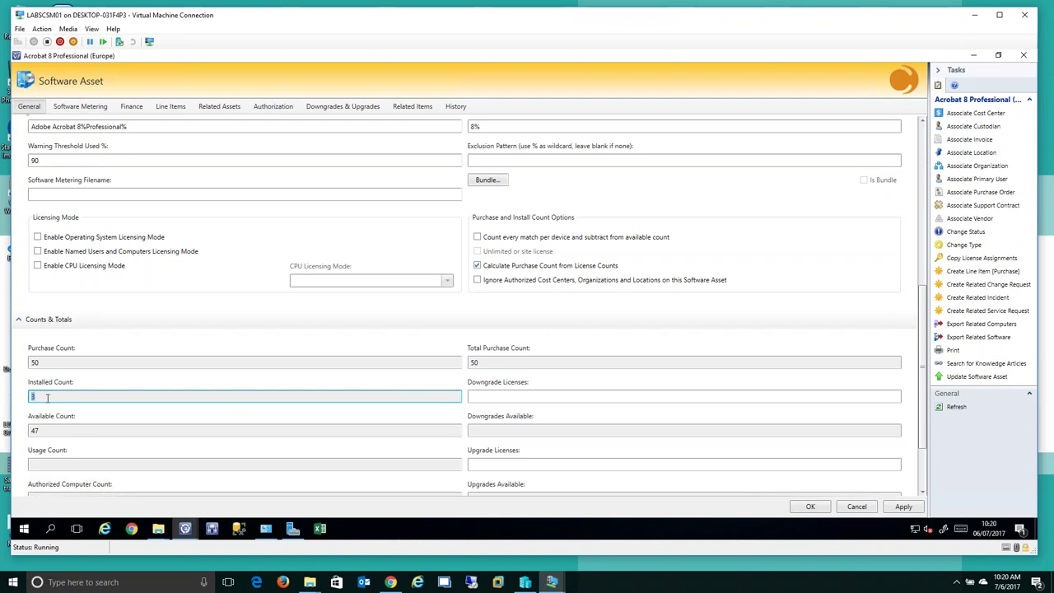
{"action": "key", "text": "Tab"}
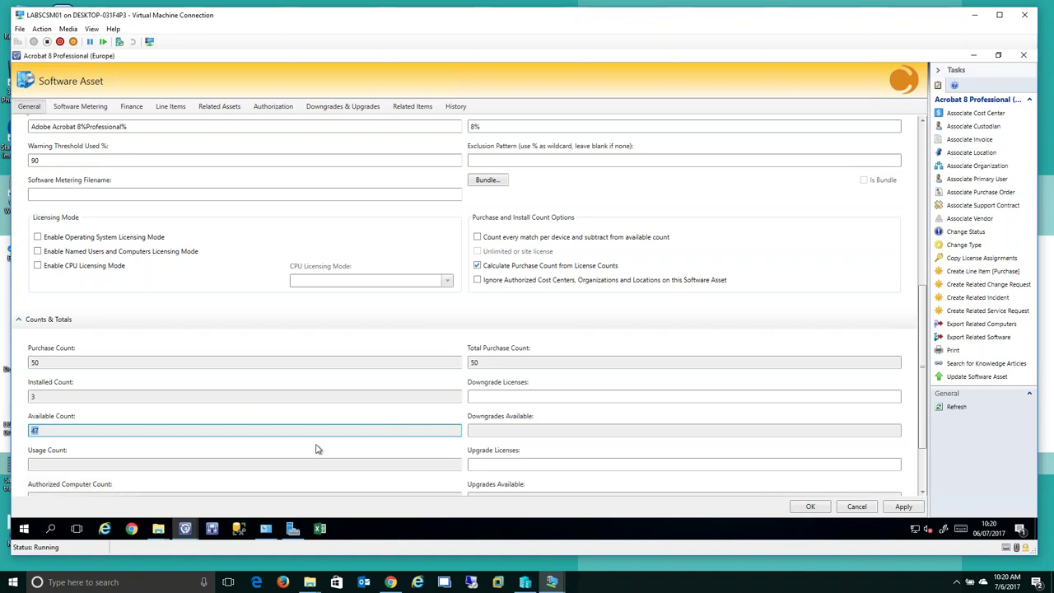
Review the software asset's related computers and related software items, and return to its general details
{"action": "left_click", "coordinate": [219, 106]}
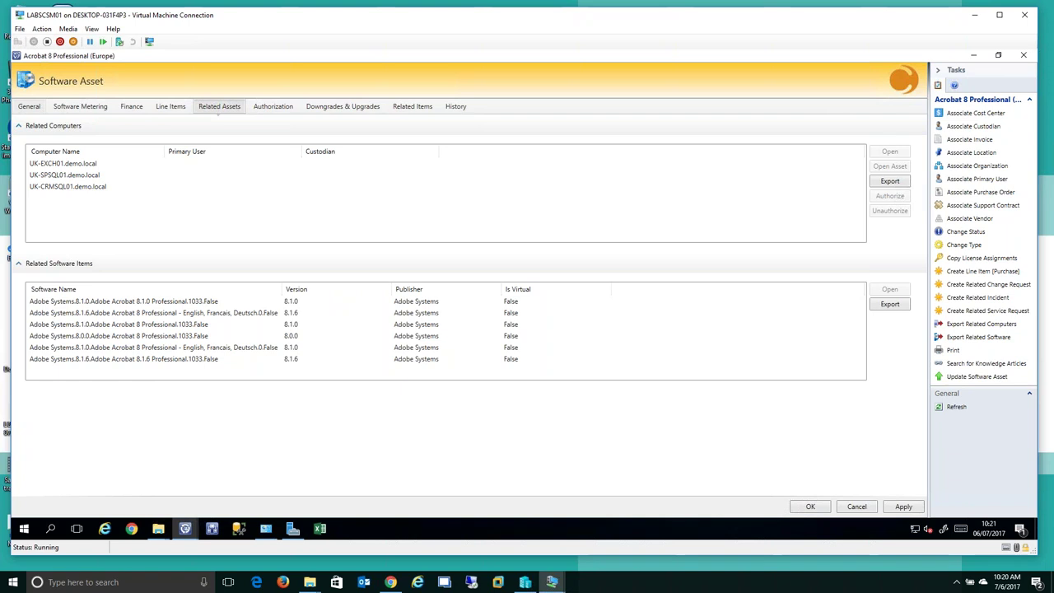
{"action": "left_click", "coordinate": [29, 106]}
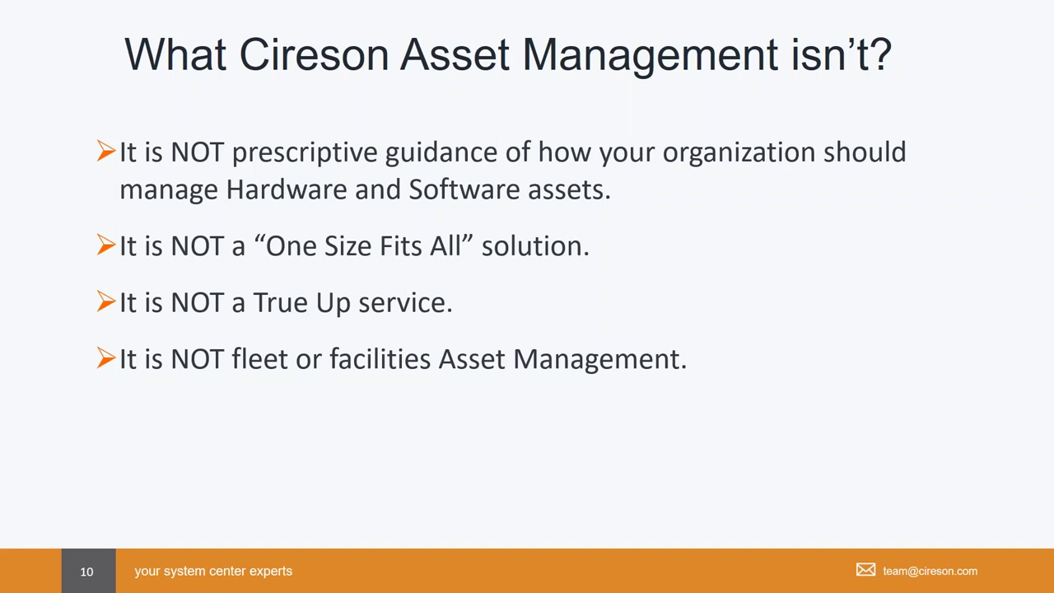
{"action": "key", "text": "Right"}
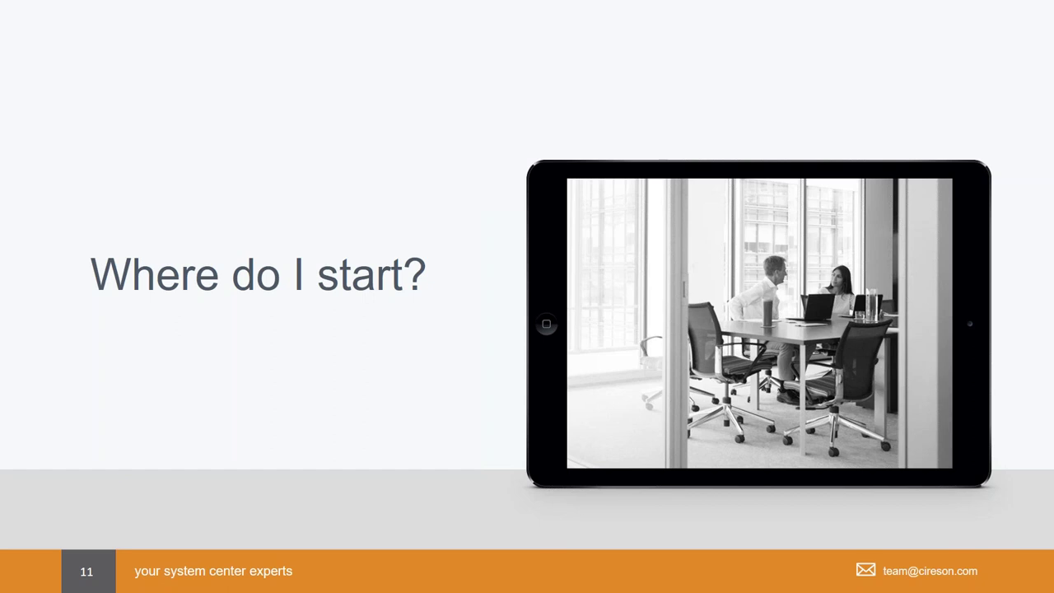
{"action": "key", "text": "Right"}
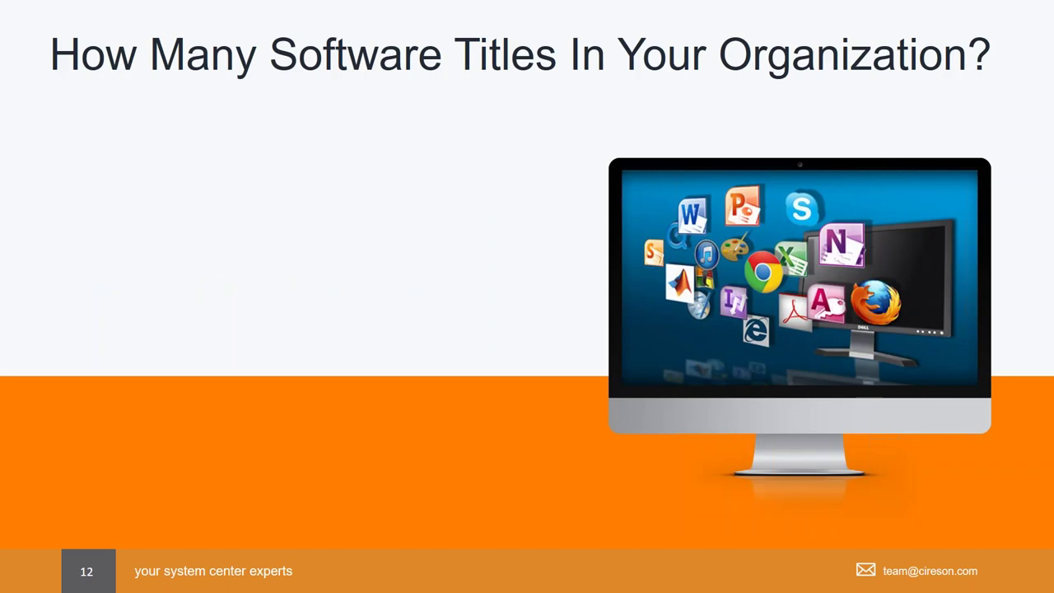
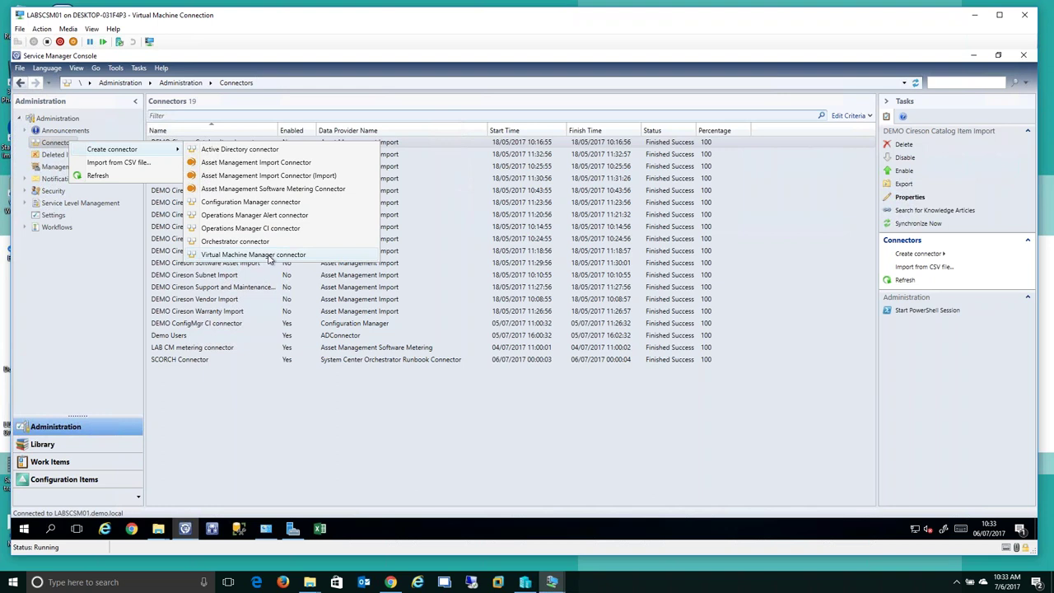
Start a new Asset Management Import Connector named Test, stored in the Demo CAM Import management pack
{"action": "left_click", "coordinate": [279, 162]}
{"action": "type", "text": "Test"}
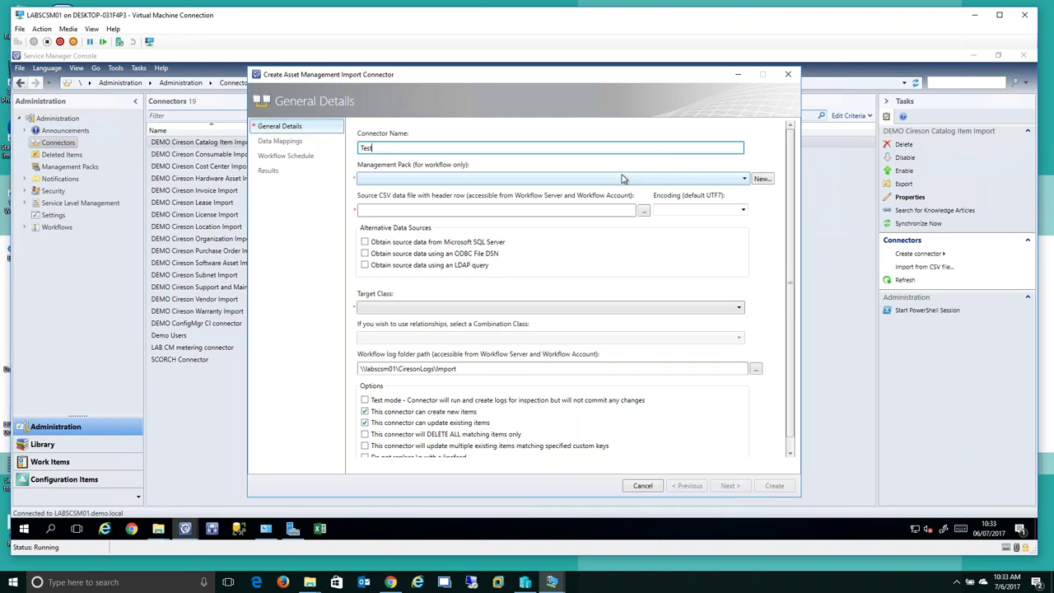
{"action": "left_click", "coordinate": [623, 177]}
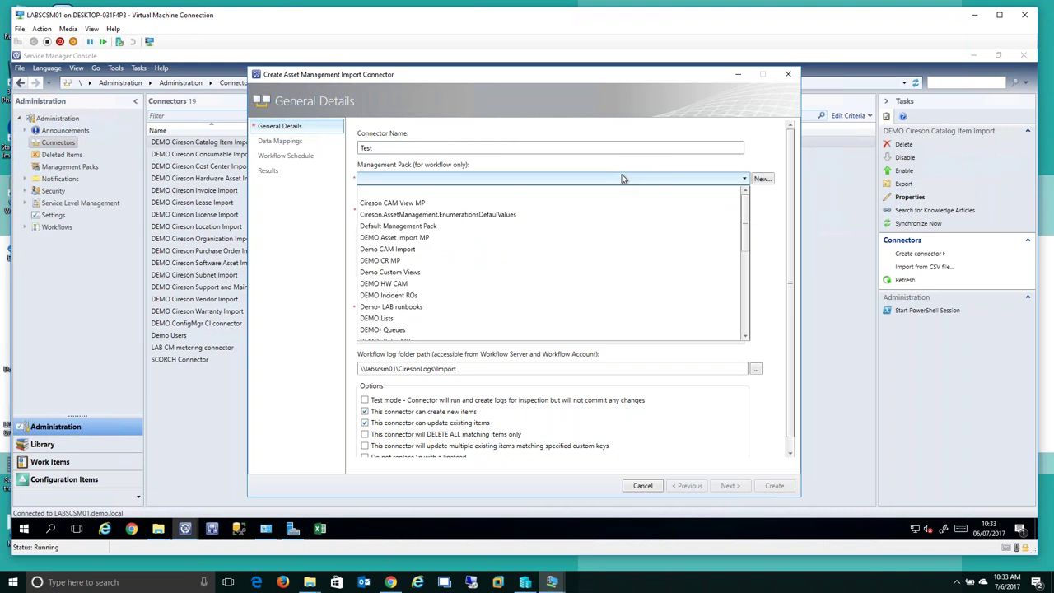
{"action": "left_click", "coordinate": [457, 251]}
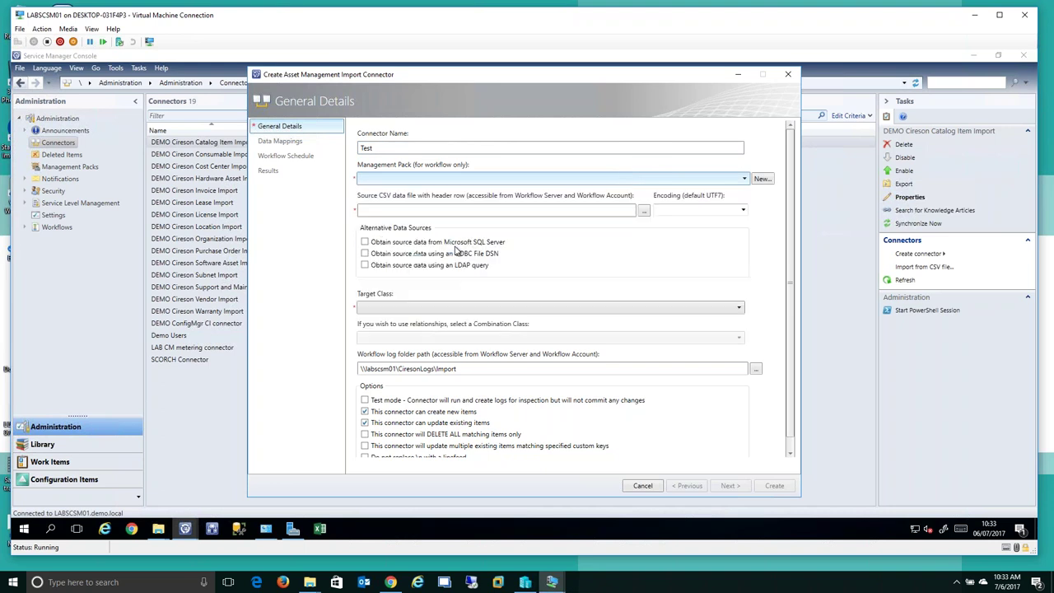
Choose Import Data-Hardware Assets.csv from the CSV Files folder as the connector's source data file
{"action": "left_click", "coordinate": [643, 211]}
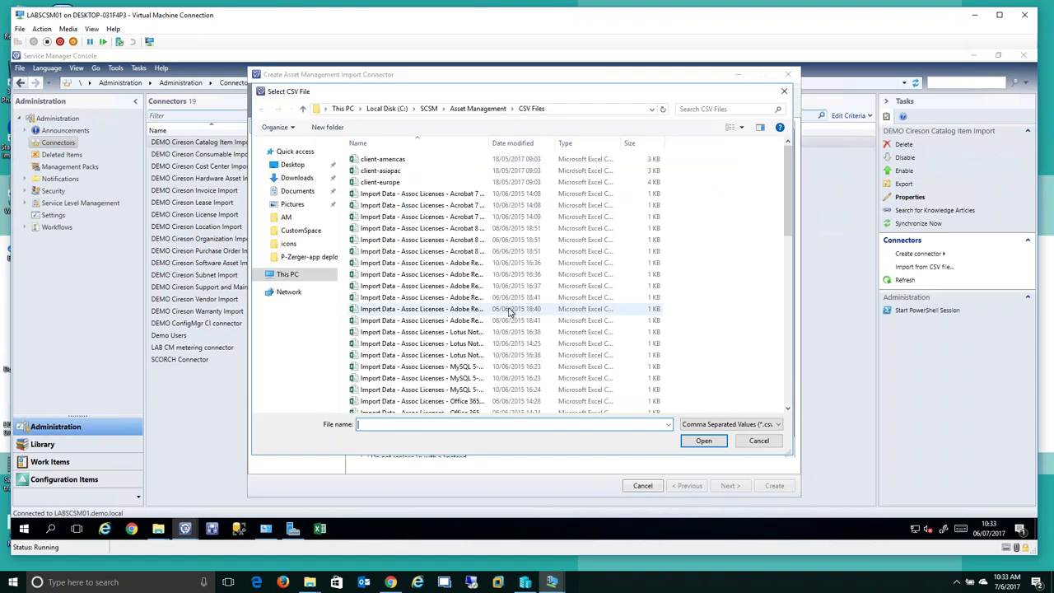
{"action": "scroll", "coordinate": [511, 311], "scroll_direction": "down", "scroll_amount": 5}
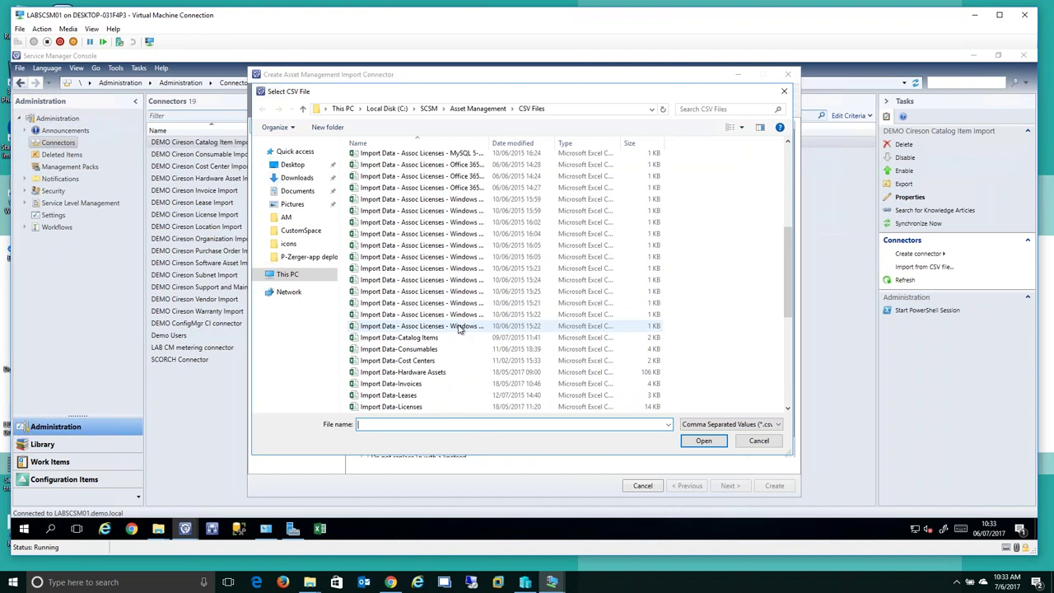
{"action": "double_click", "coordinate": [440, 375]}
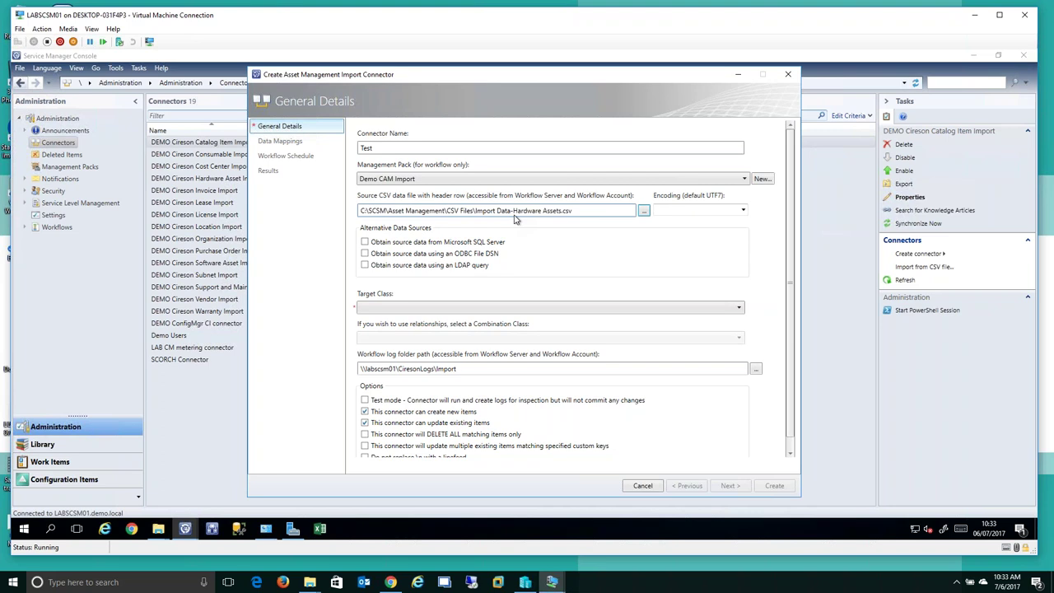
Examine the settings for the Microsoft SQL Server and ODBC File DSN data sources, leaving both options off
{"action": "left_click", "coordinate": [366, 243]}
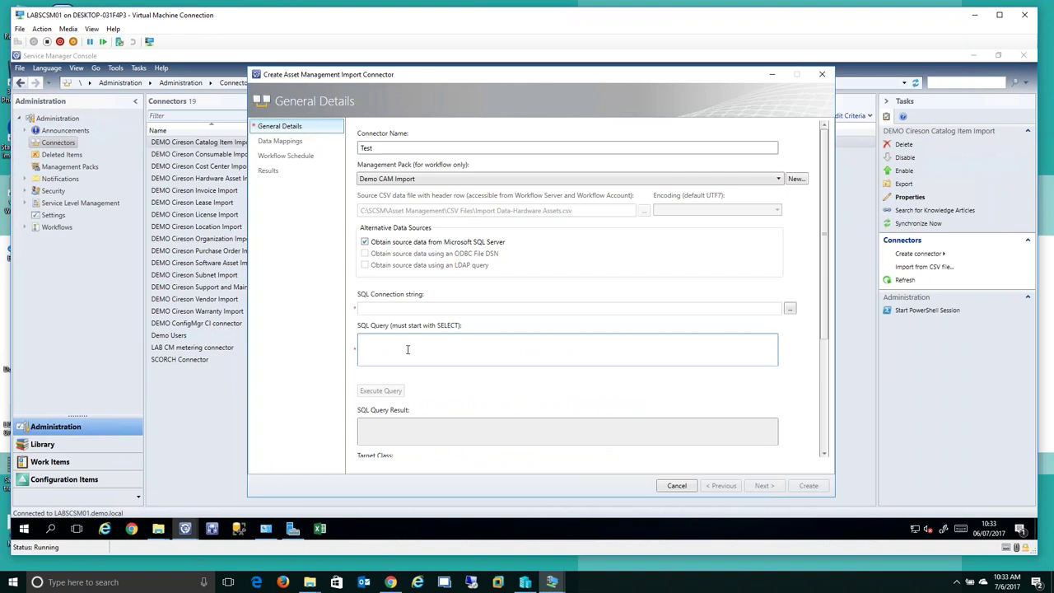
{"action": "left_click", "coordinate": [365, 242]}
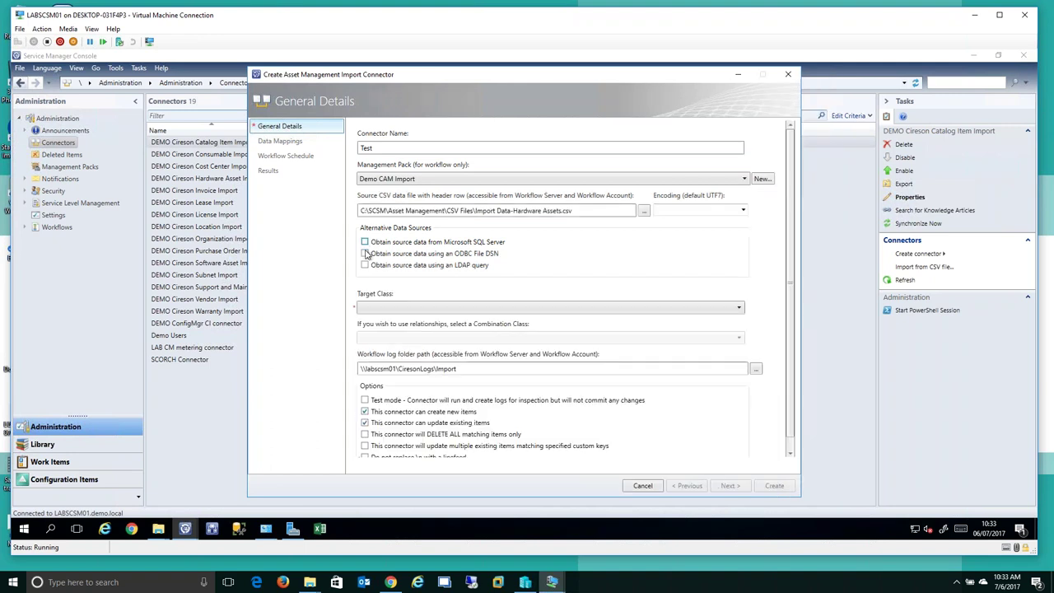
{"action": "left_click", "coordinate": [365, 254]}
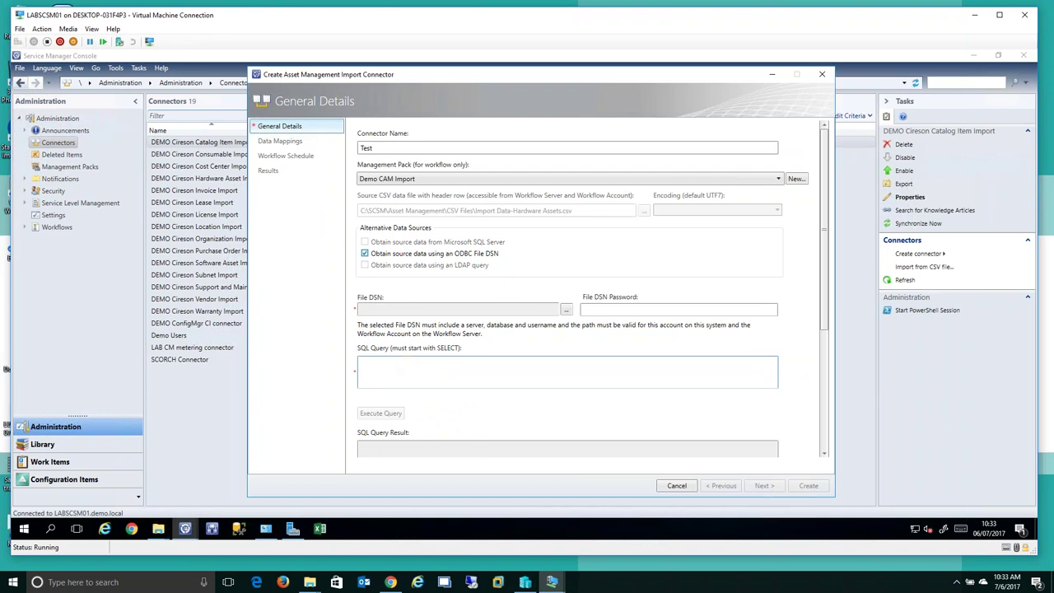
{"action": "left_click", "coordinate": [367, 256]}
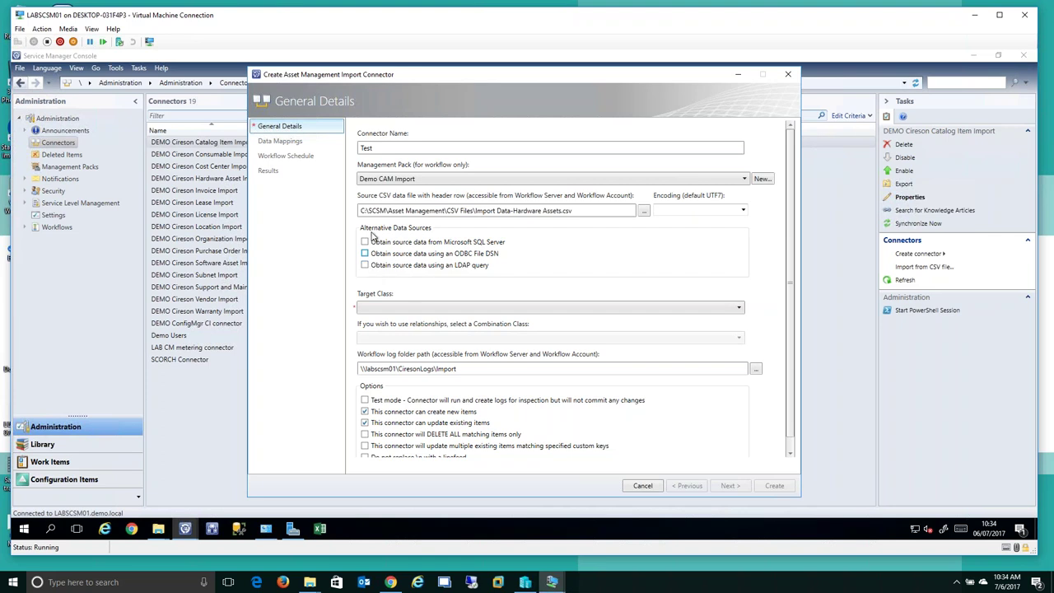
Display the virtual machine full screen and set the connector's target class to Hardware Asset (Cireson Asset Management)
{"action": "left_click", "coordinate": [713, 309]}
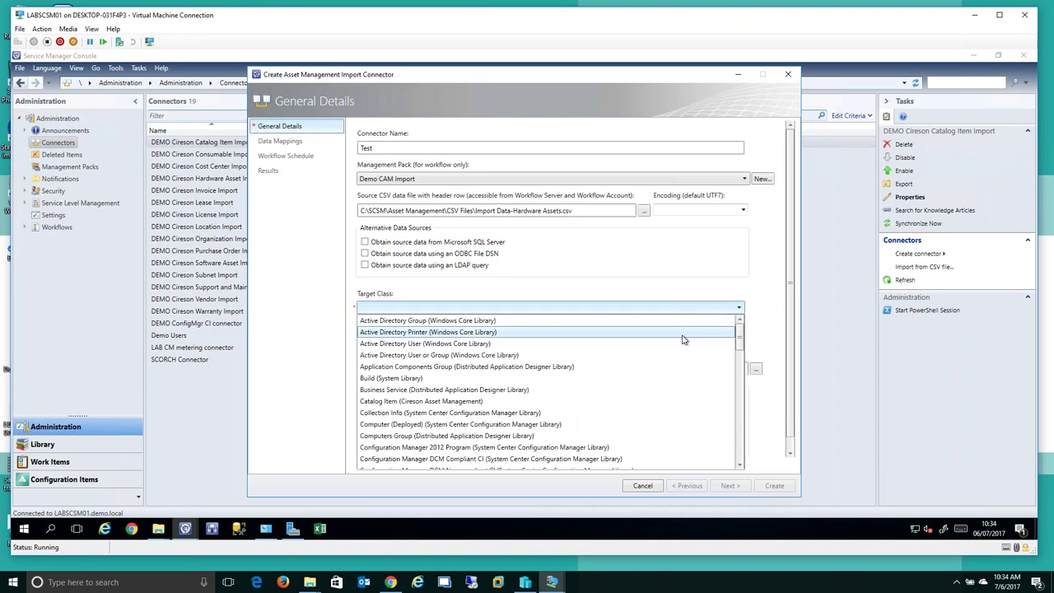
{"action": "left_click", "coordinate": [91, 29]}
{"action": "left_click", "coordinate": [107, 43]}
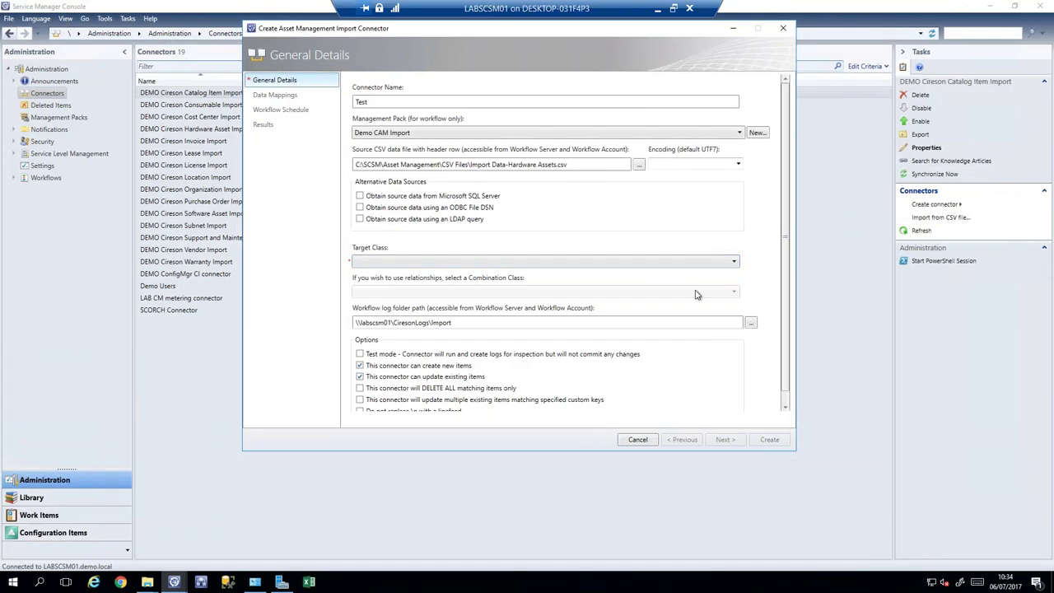
{"action": "left_click", "coordinate": [734, 262]}
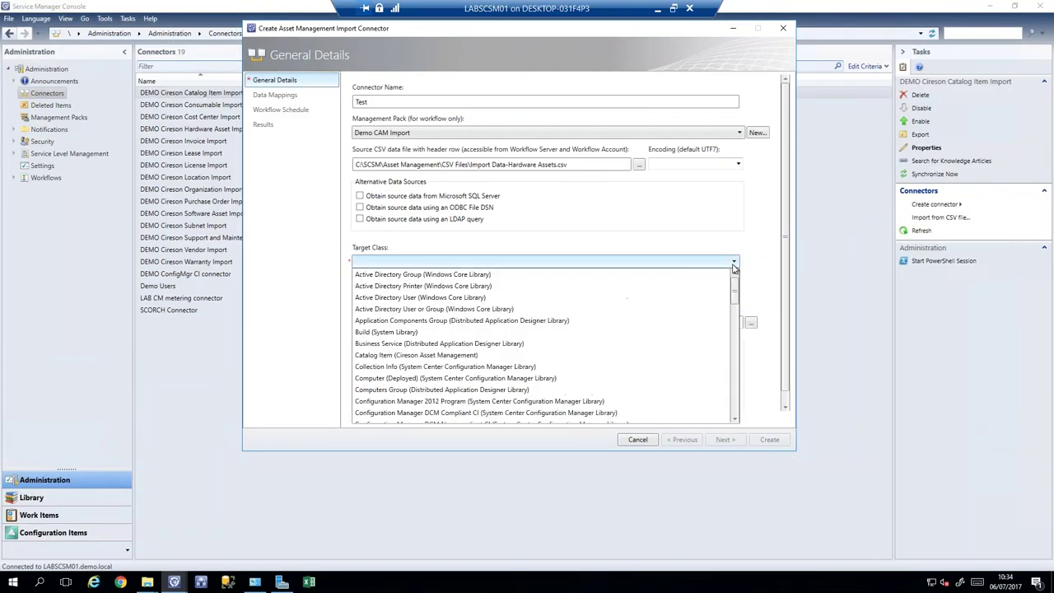
{"action": "scroll", "coordinate": [669, 354], "scroll_direction": "down", "scroll_amount": 5}
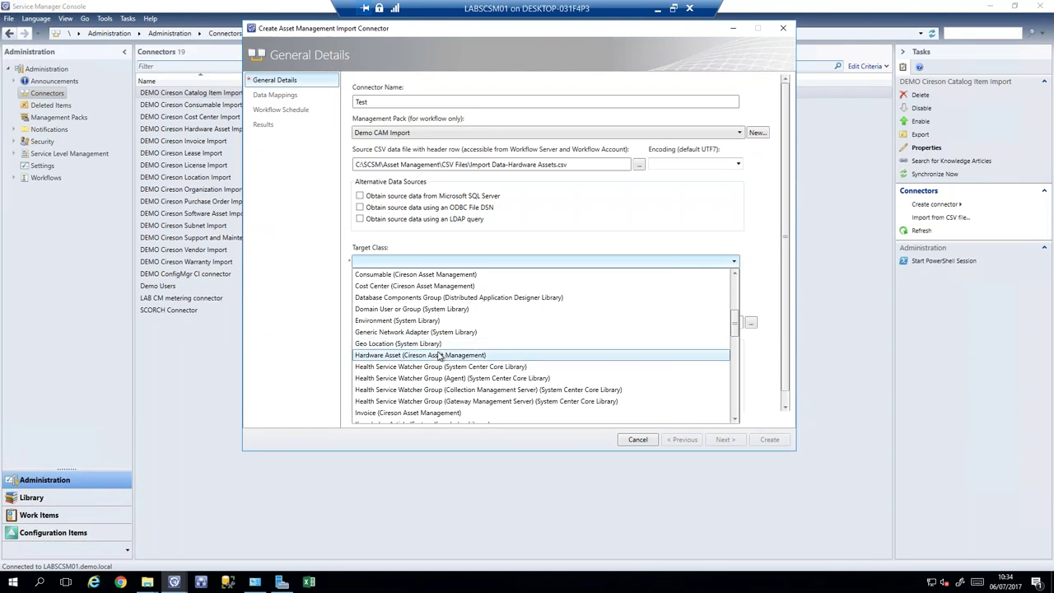
{"action": "scroll", "coordinate": [439, 356], "scroll_direction": "down", "scroll_amount": 3}
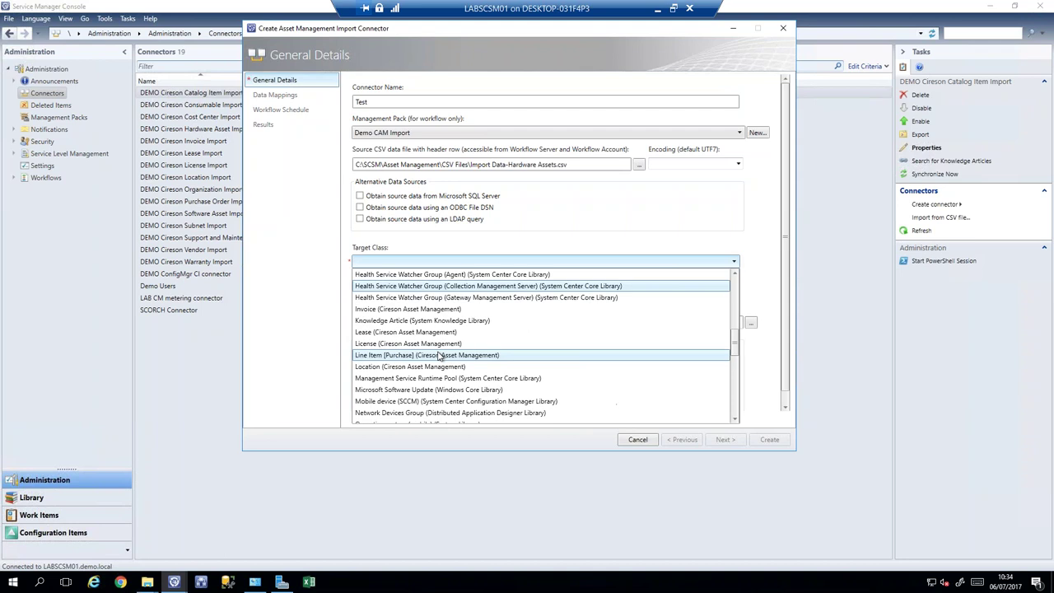
{"action": "scroll", "coordinate": [475, 350], "scroll_direction": "up", "scroll_amount": 3}
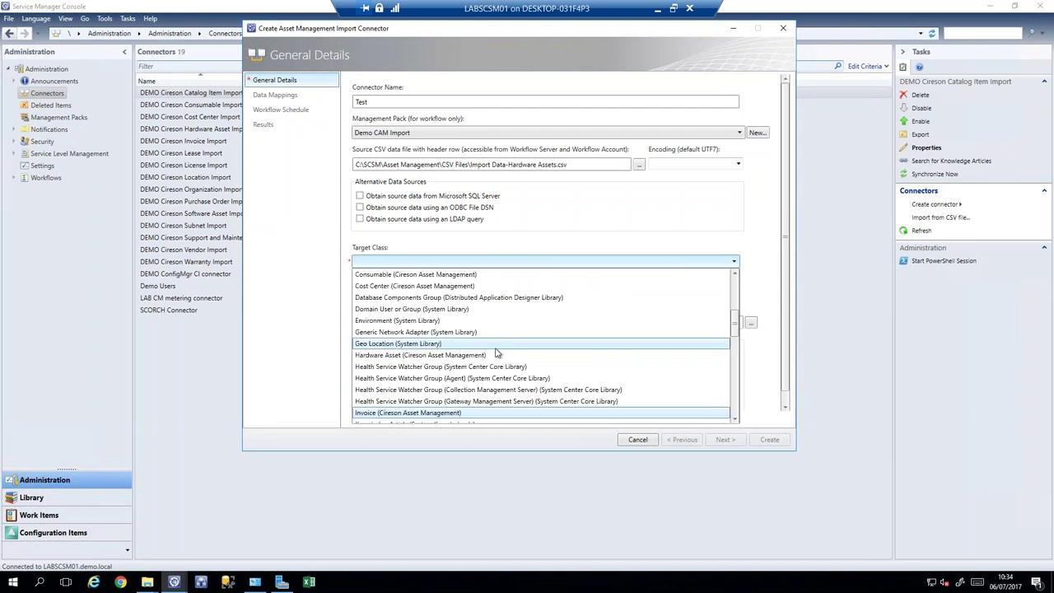
{"action": "left_click", "coordinate": [414, 355]}
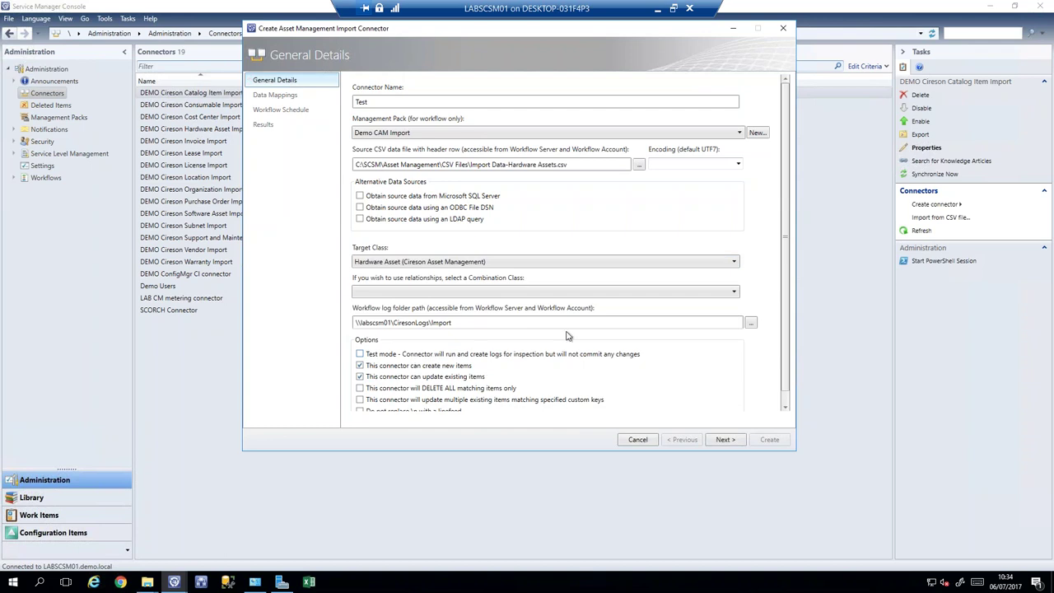
Set the combination class to Cireson Hardware Asset (Full) and proceed to the data mappings
{"action": "left_click", "coordinate": [551, 294]}
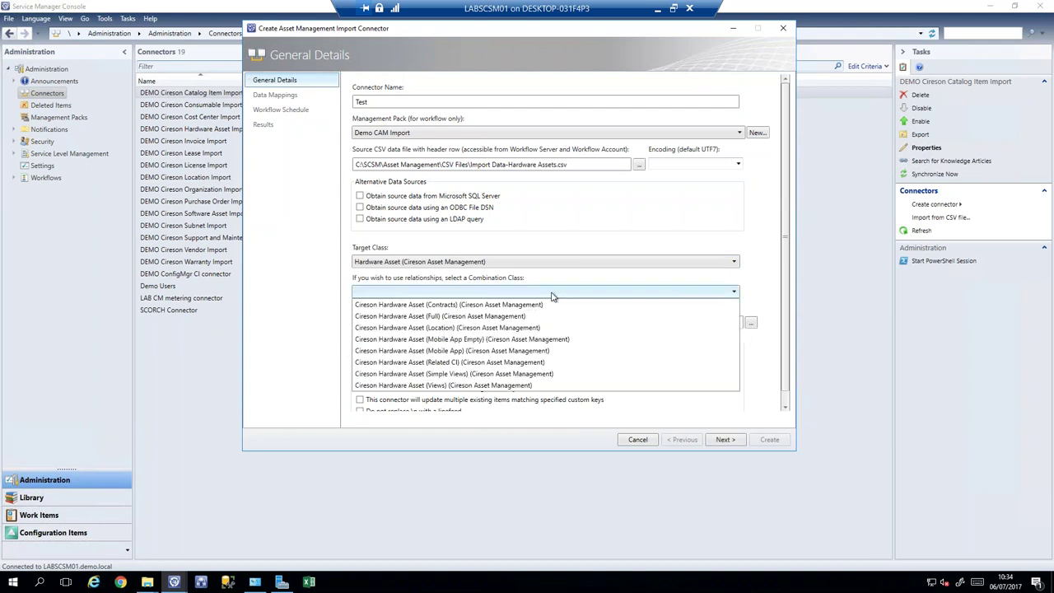
{"action": "left_click", "coordinate": [504, 317]}
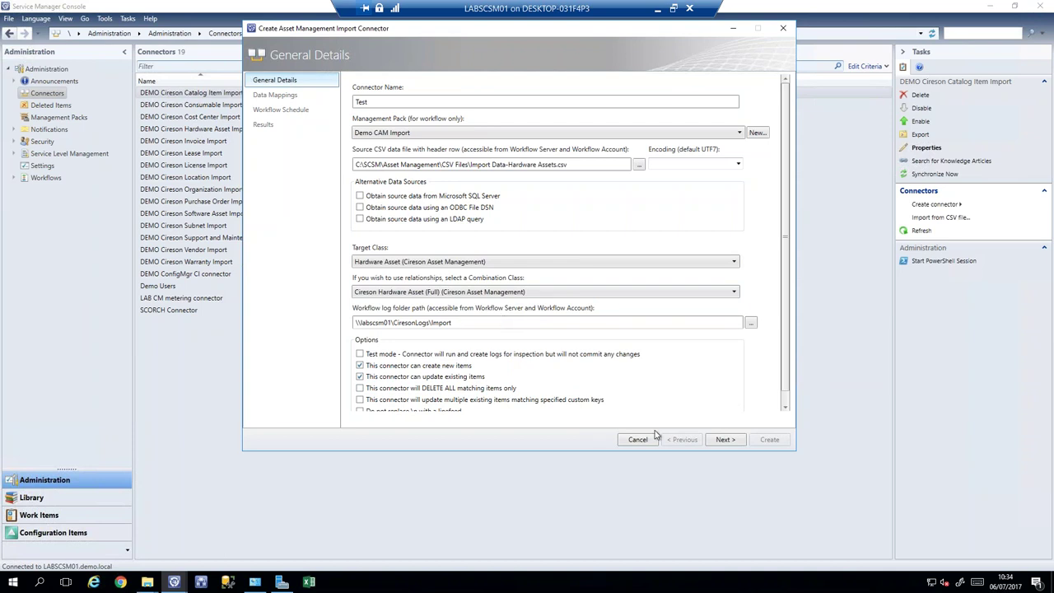
{"action": "left_click", "coordinate": [730, 440]}
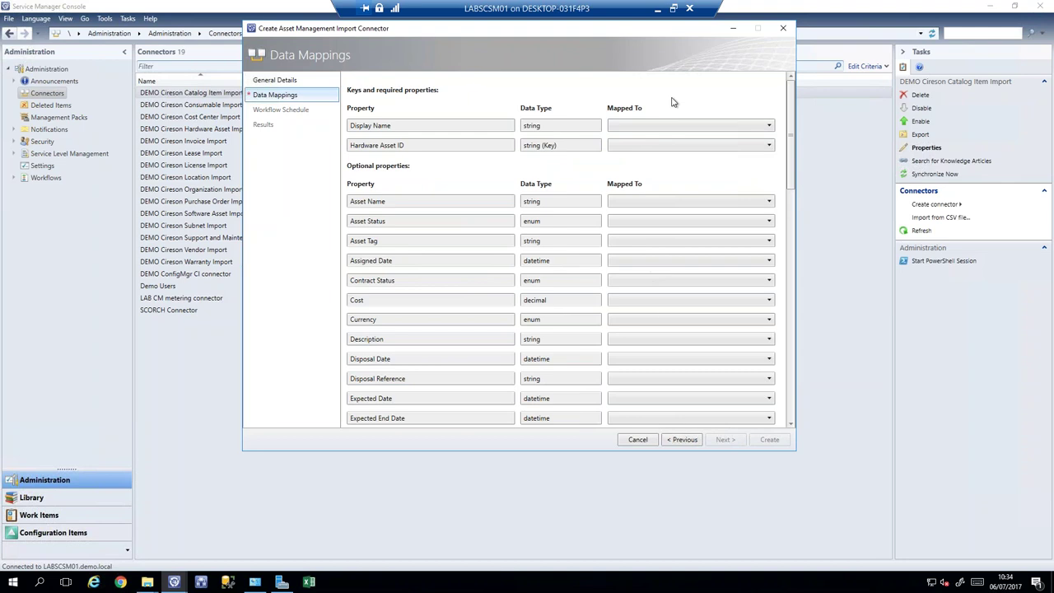
Map the required Display Name property to Asset Name and Hardware Asset ID to Asset ID/Serial Number
{"action": "left_click", "coordinate": [667, 129]}
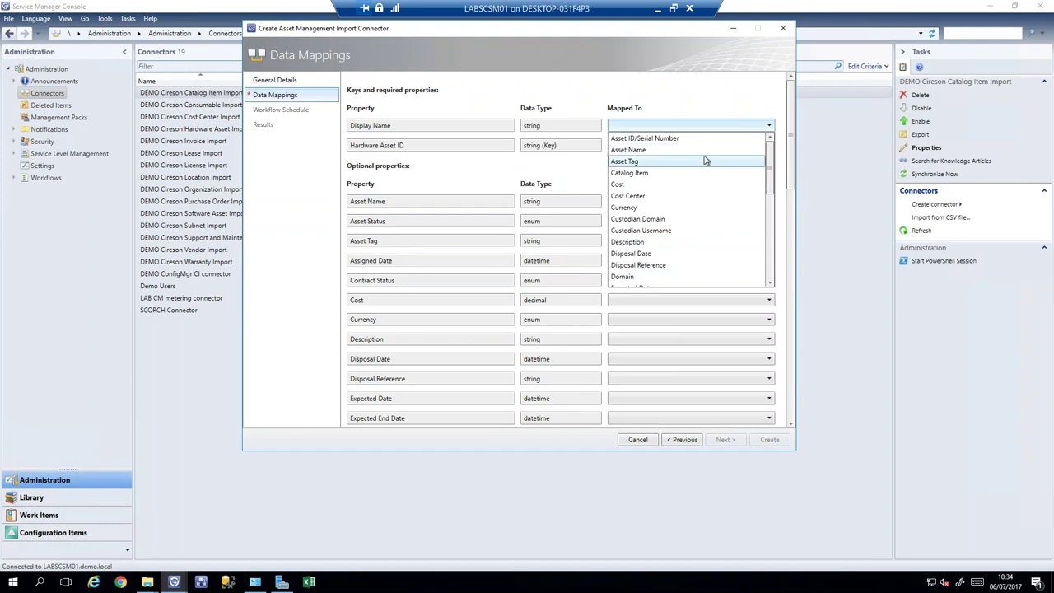
{"action": "left_click", "coordinate": [648, 153]}
{"action": "left_click", "coordinate": [648, 150]}
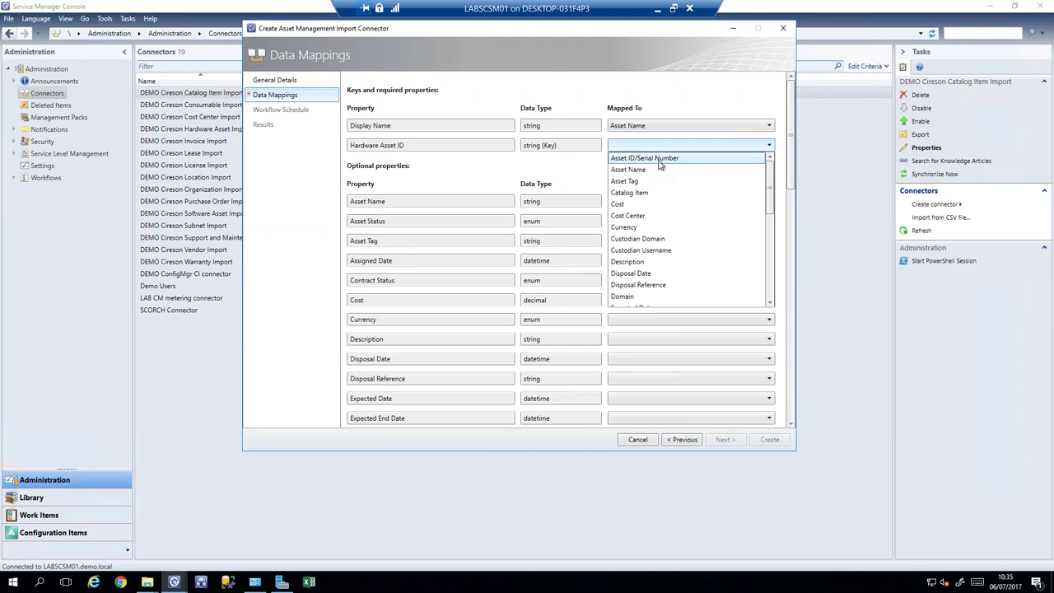
{"action": "left_click", "coordinate": [659, 159]}
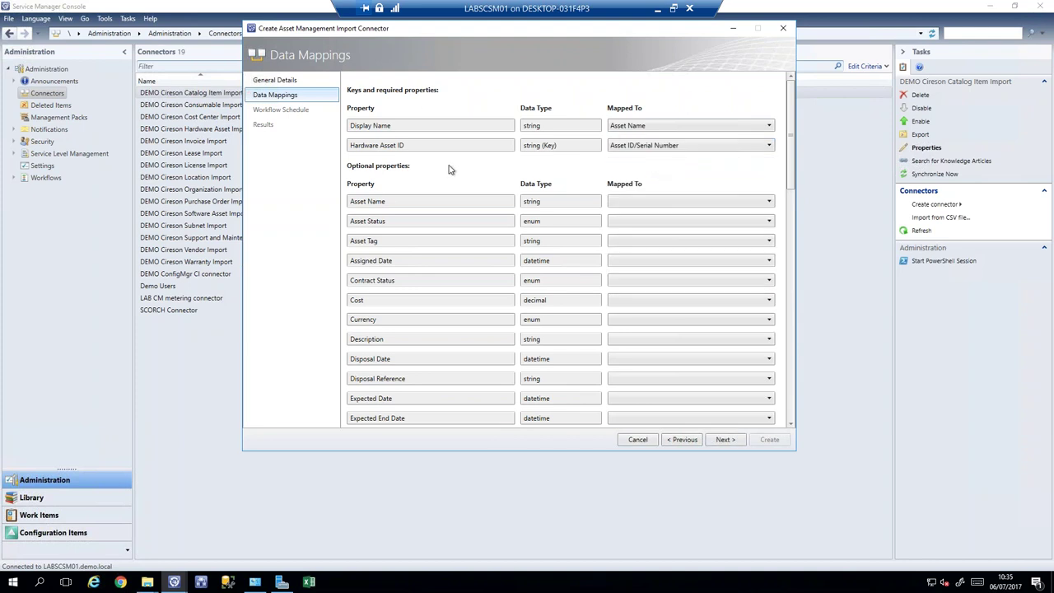
Map the optional Asset Name property to the Asset Name column and choose a source column for Asset Tag
{"action": "left_click", "coordinate": [626, 203]}
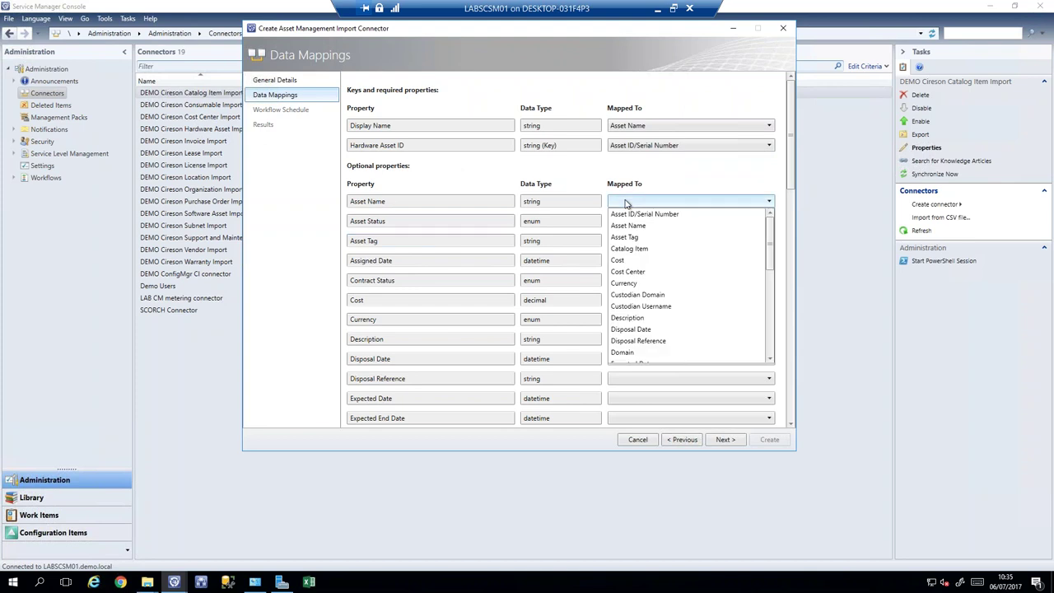
{"action": "left_click", "coordinate": [642, 226]}
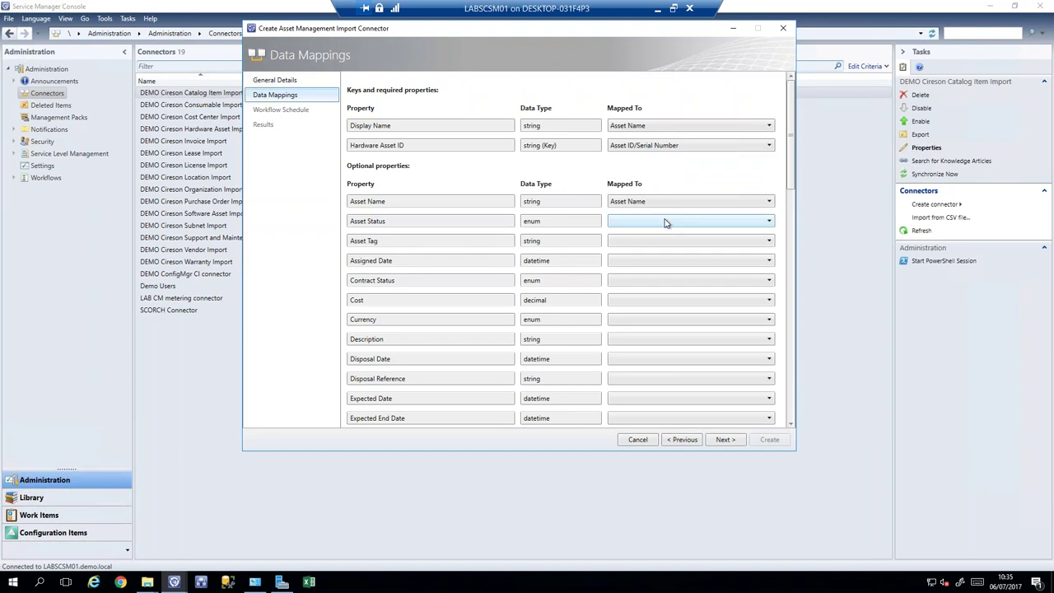
{"action": "left_click", "coordinate": [650, 240]}
{"action": "left_click", "coordinate": [630, 270]}
Map the Hardware Asset Has Vendor relationship to the Vendor column
{"action": "left_click_drag", "start_coordinate": [795, 182], "coordinate": [788, 336]}
{"action": "scroll", "coordinate": [788, 335], "scroll_direction": "down", "scroll_amount": 5}
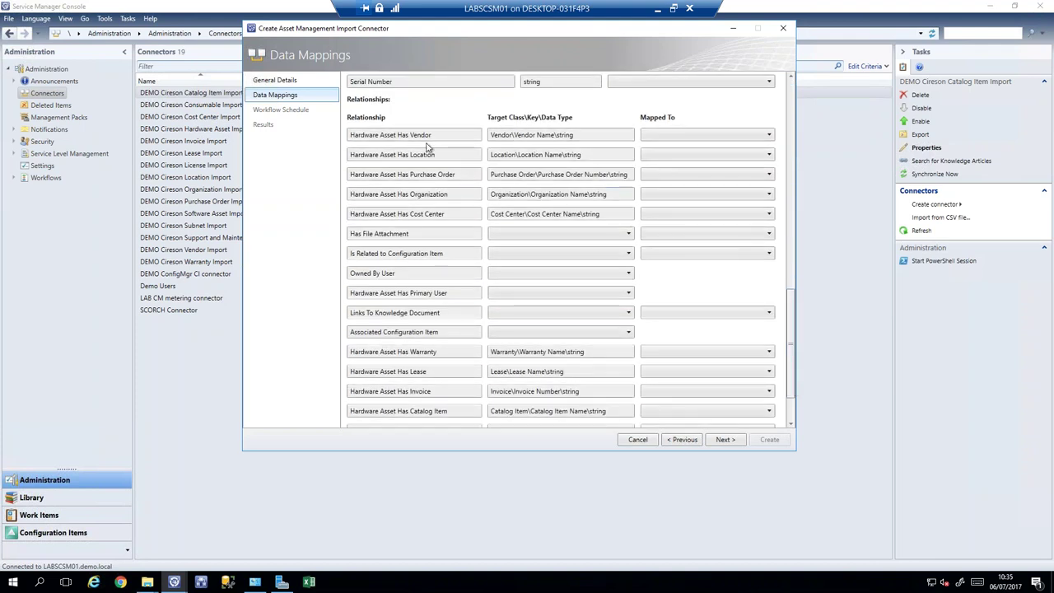
{"action": "left_click", "coordinate": [682, 135]}
{"action": "scroll", "coordinate": [695, 240], "scroll_direction": "down", "scroll_amount": 5}
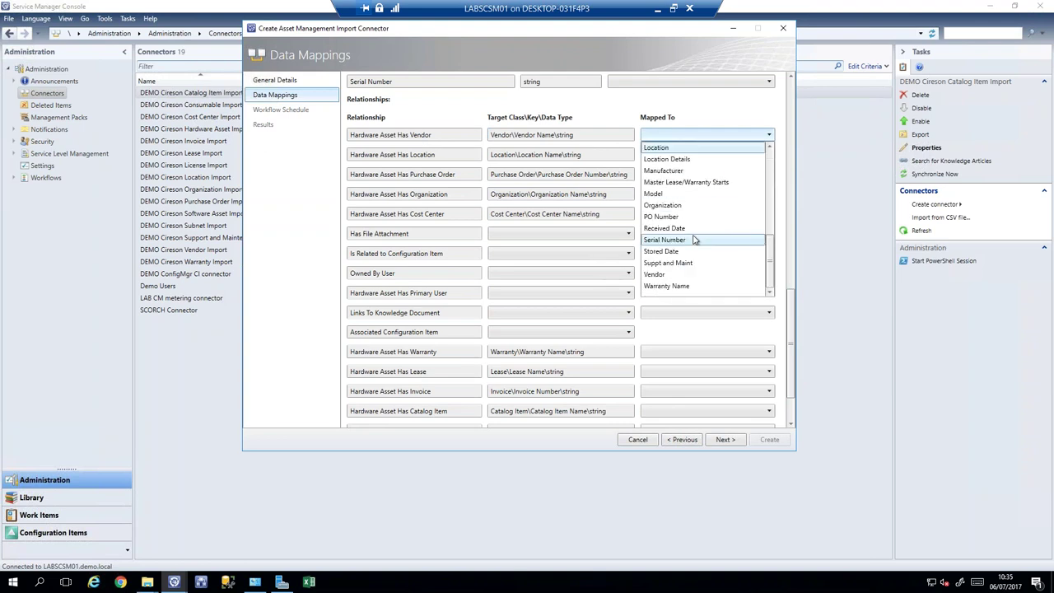
{"action": "left_click", "coordinate": [666, 275]}
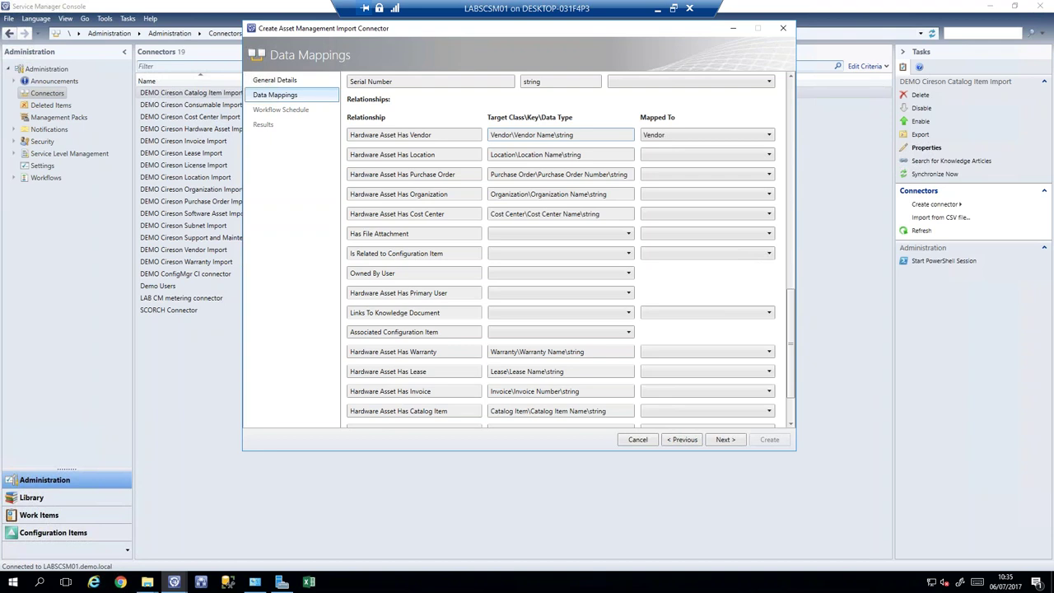
Look at the connector's workflow schedule options and exit the wizard without creating the connector
{"action": "left_click", "coordinate": [714, 440]}
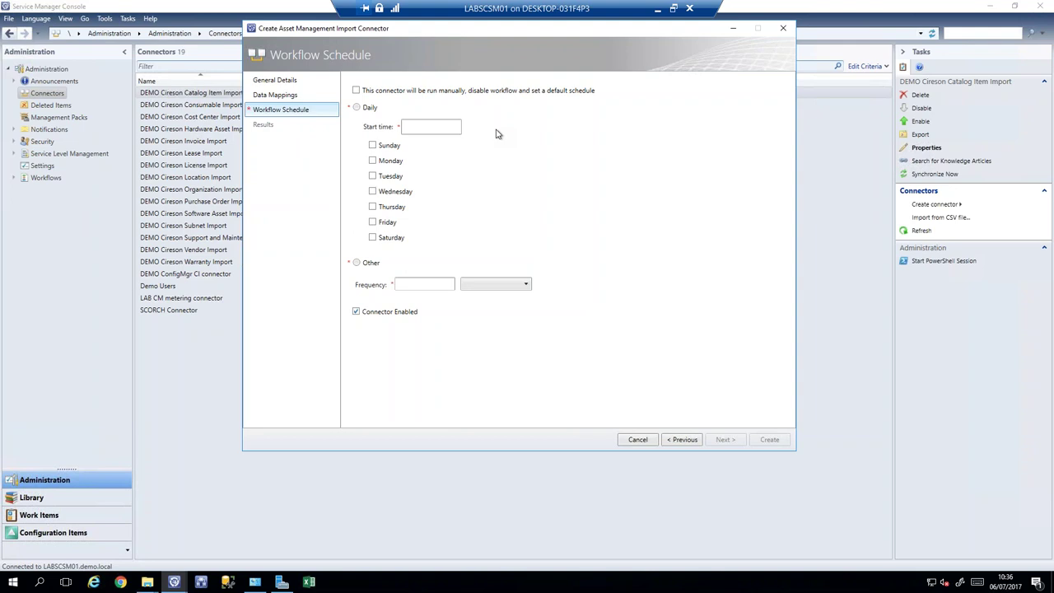
{"action": "left_click", "coordinate": [643, 443]}
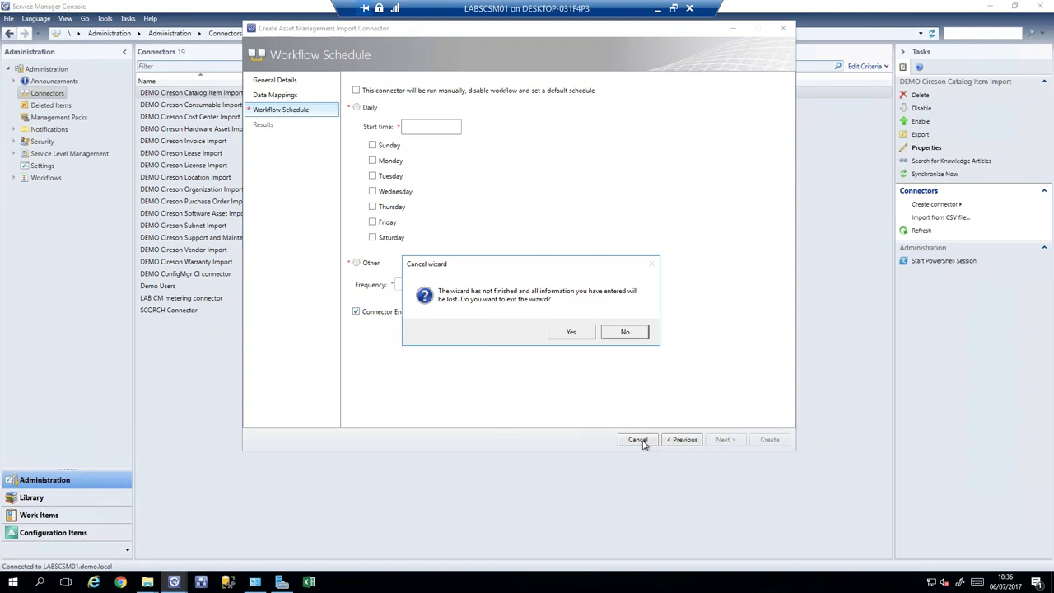
{"action": "left_click", "coordinate": [570, 332]}
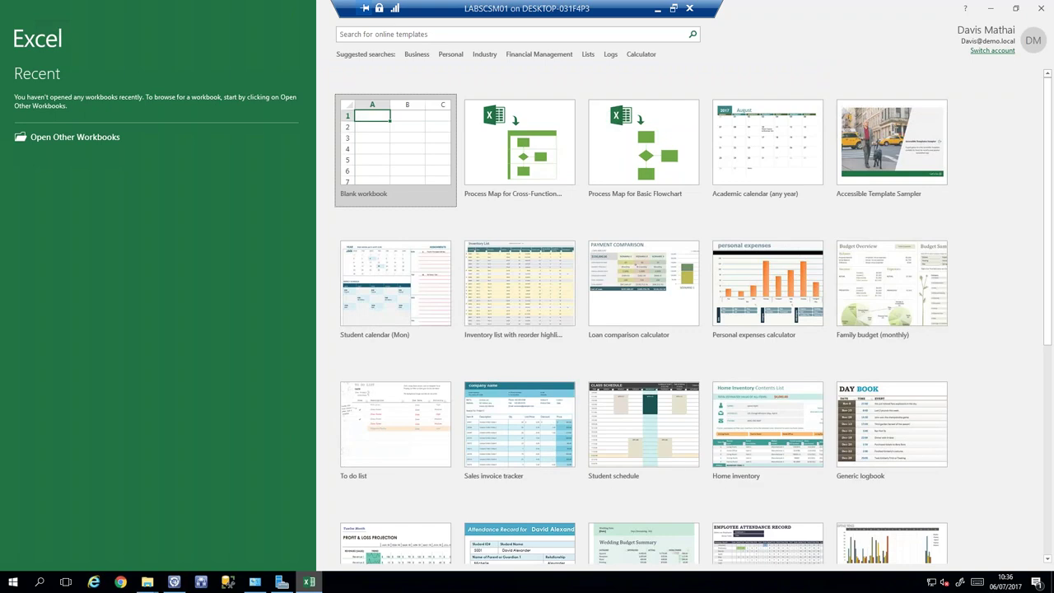
Create a blank workbook in Excel and connect the Cireson Asset Excel app to Service Manager
{"action": "left_click", "coordinate": [411, 129]}
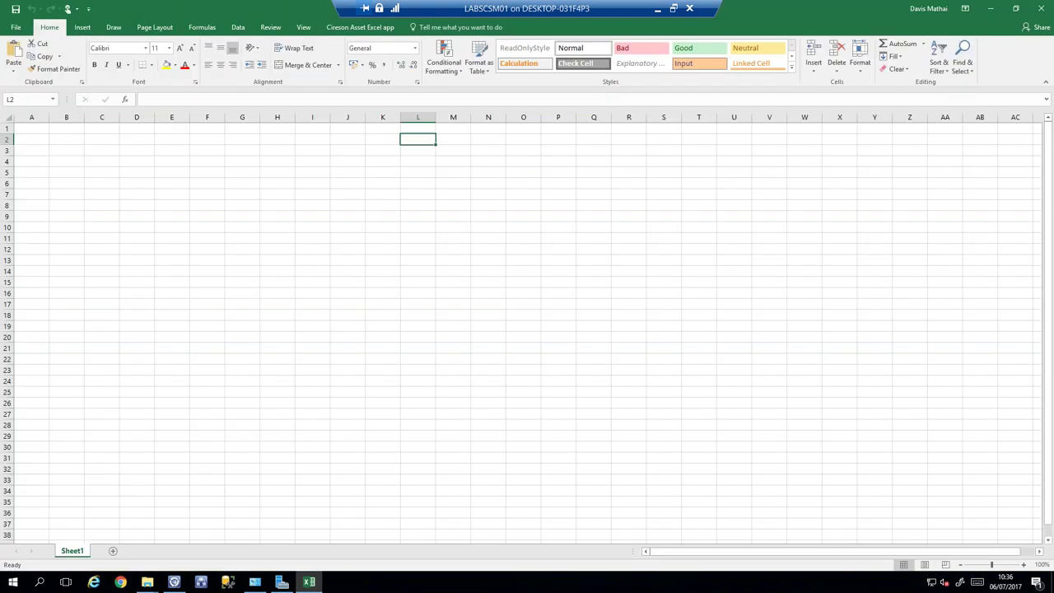
{"action": "left_click", "coordinate": [338, 27]}
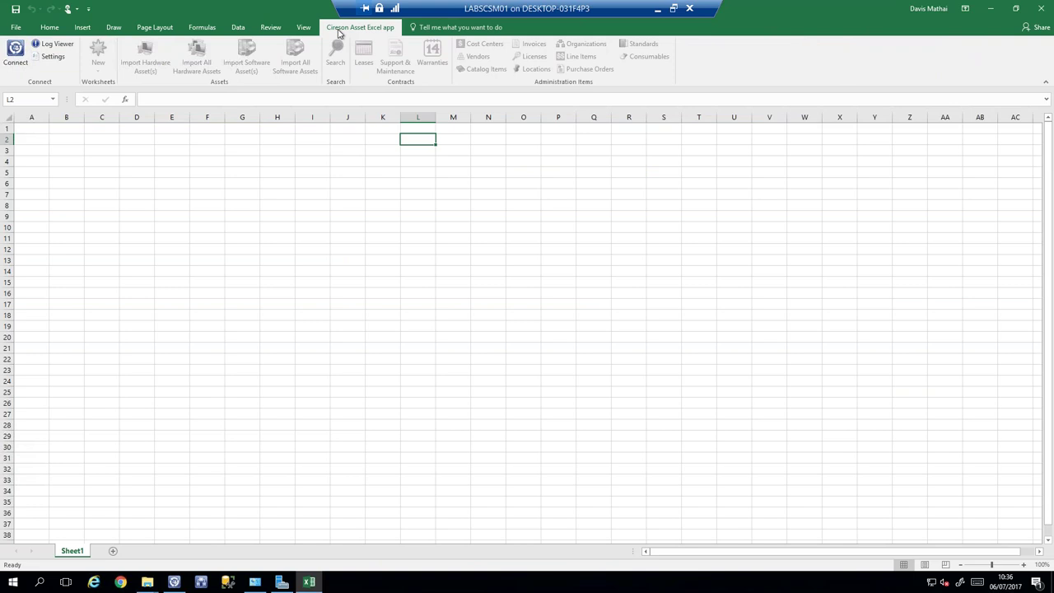
{"action": "left_click", "coordinate": [13, 60]}
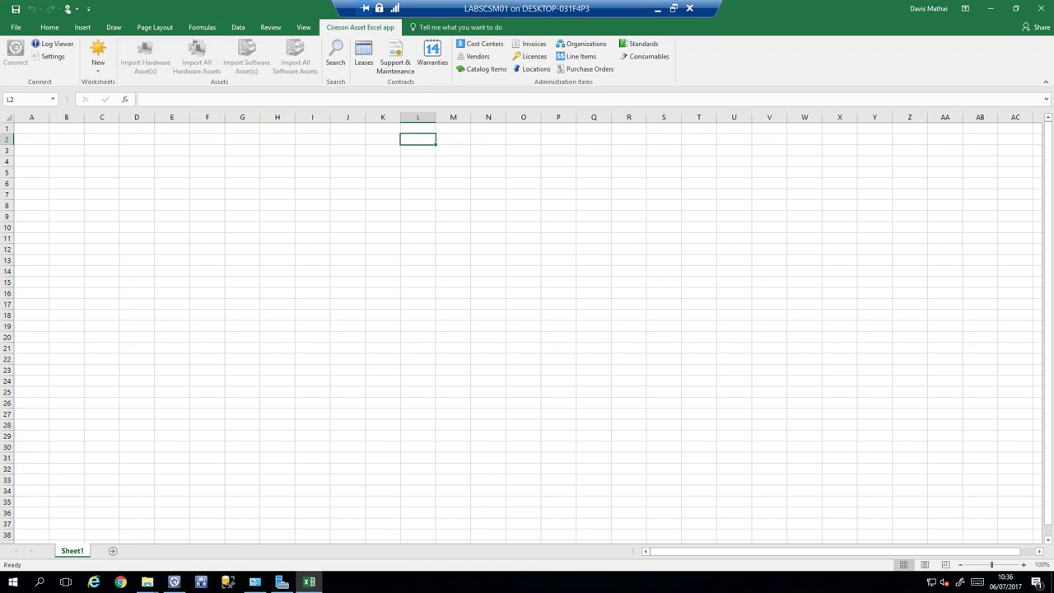
Load the hardware assets into a worksheet by running an asset search for Hardware Asset without filters
{"action": "left_click", "coordinate": [335, 57]}
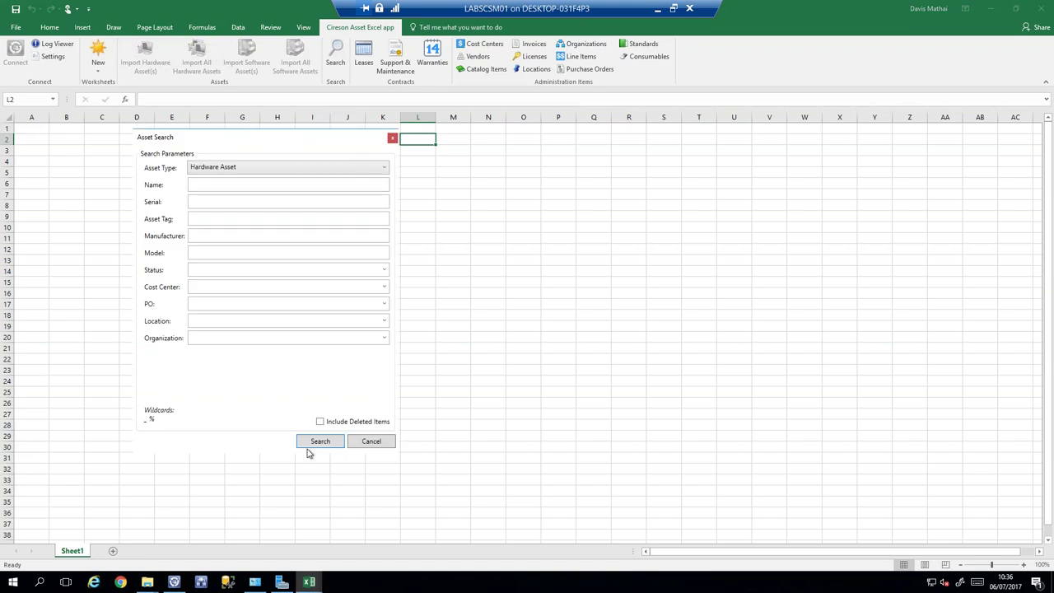
{"action": "left_click", "coordinate": [314, 445]}
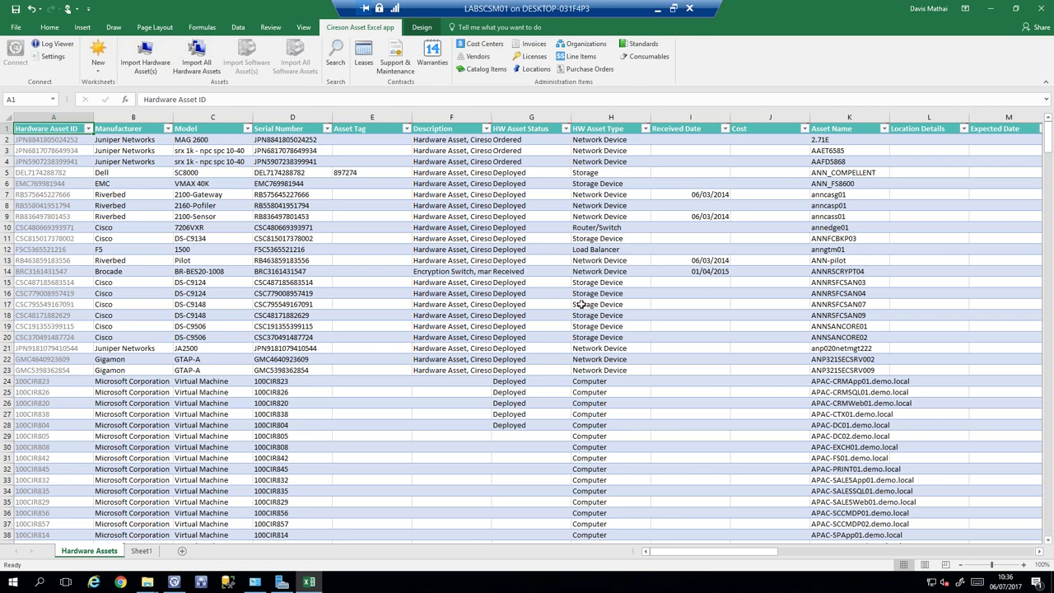
Examine the available HW Asset Status values for the Brocade asset in row 14 without changing its status
{"action": "left_click", "coordinate": [545, 271]}
{"action": "key", "text": "alt+Down"}
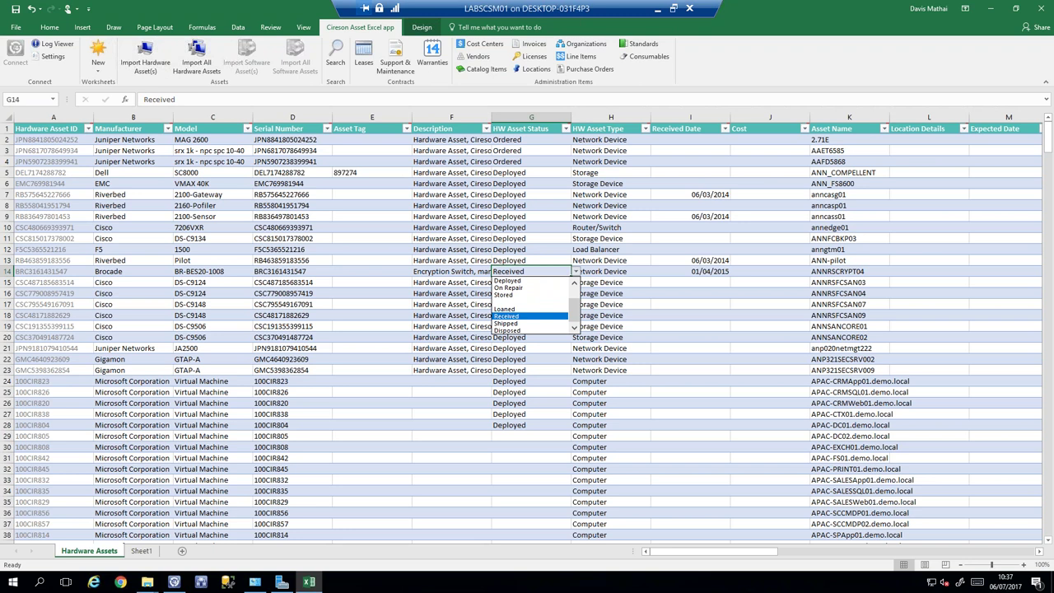
{"action": "key", "text": "Escape"}
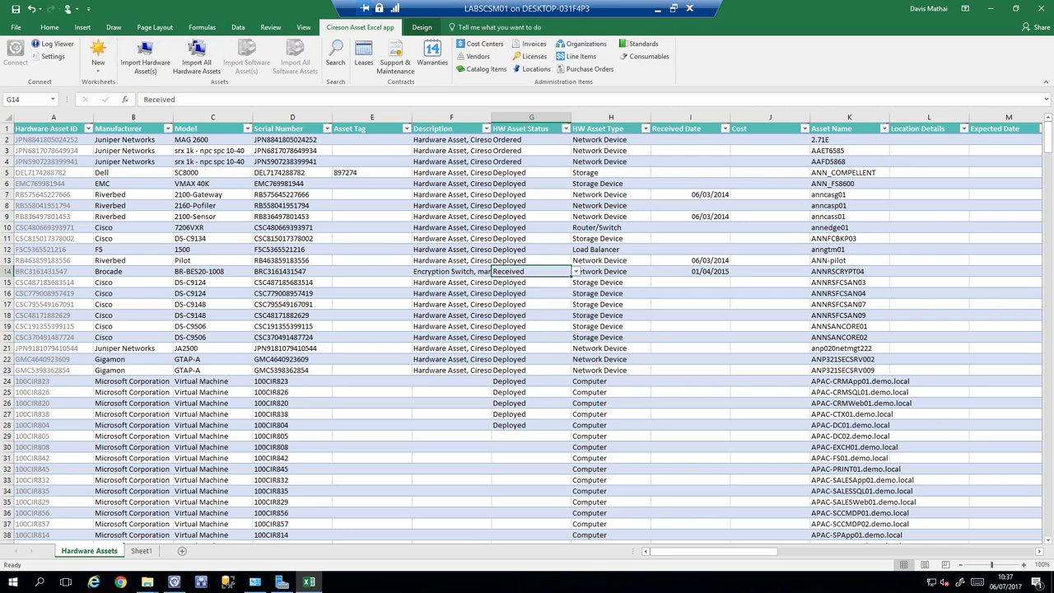
{"action": "left_click", "coordinate": [605, 281]}
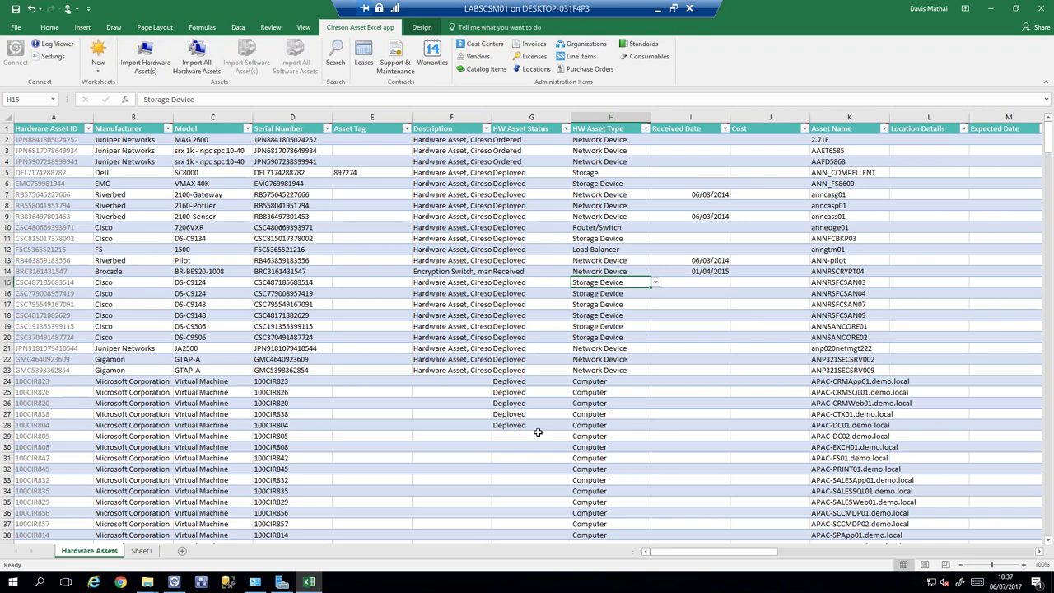
Fill the Deployed asset status down from cell G28 through G38
{"action": "left_click", "coordinate": [524, 425]}
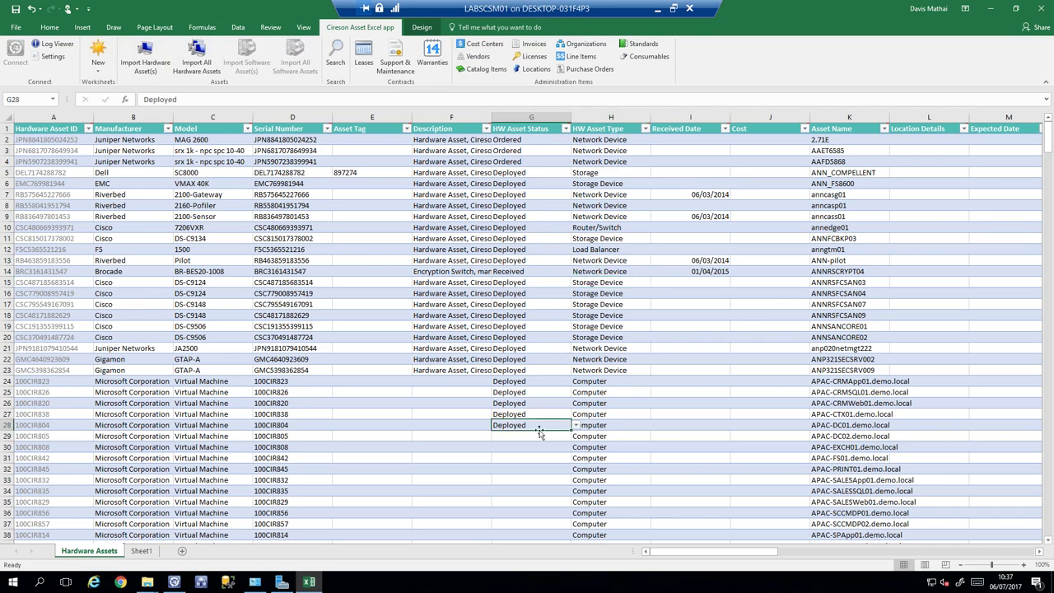
{"action": "left_click_drag", "start_coordinate": [559, 432], "coordinate": [564, 535]}
{"action": "scroll", "coordinate": [687, 435], "scroll_direction": "down", "scroll_amount": 2}
{"action": "scroll", "coordinate": [687, 436], "scroll_direction": "down", "scroll_amount": 2}
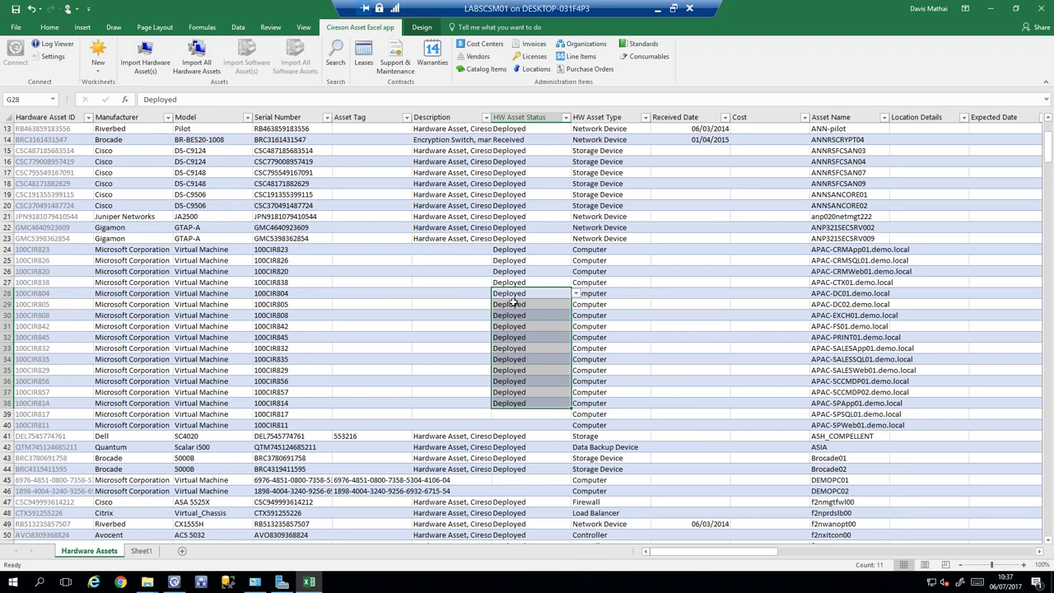
Import the selected hardware assets into Service Manager and return to the Hardware Assets worksheet
{"action": "left_click", "coordinate": [144, 58]}
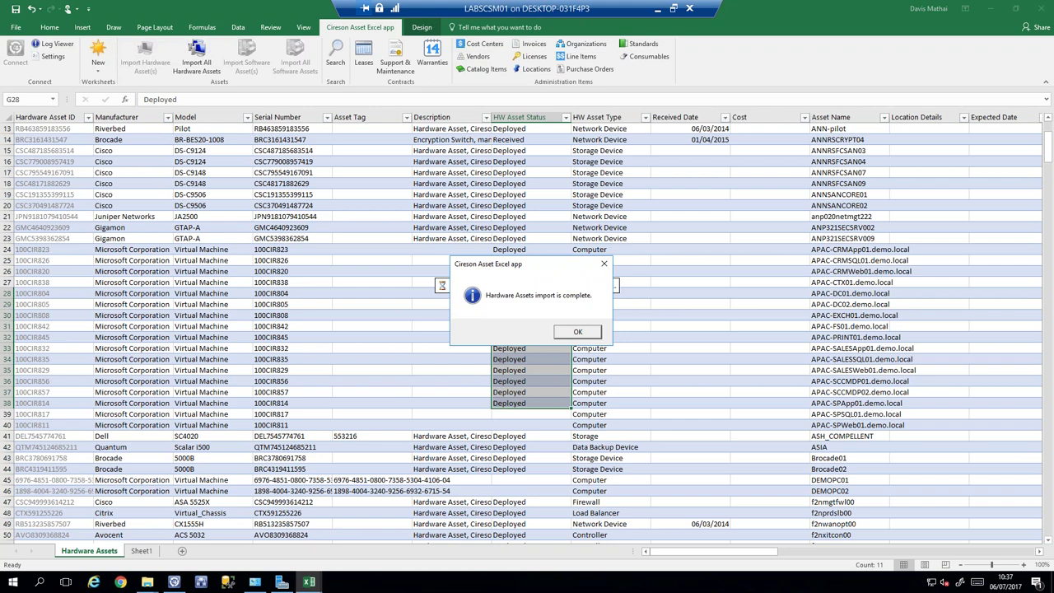
{"action": "left_click", "coordinate": [569, 331]}
{"action": "key", "text": "alt+Tab"}
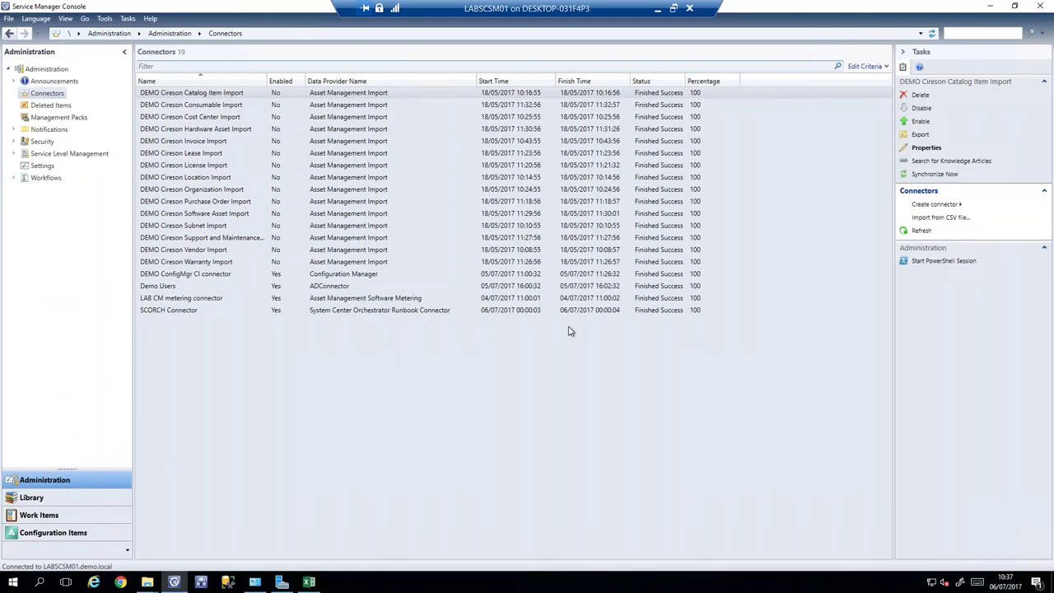
{"action": "left_click", "coordinate": [311, 581]}
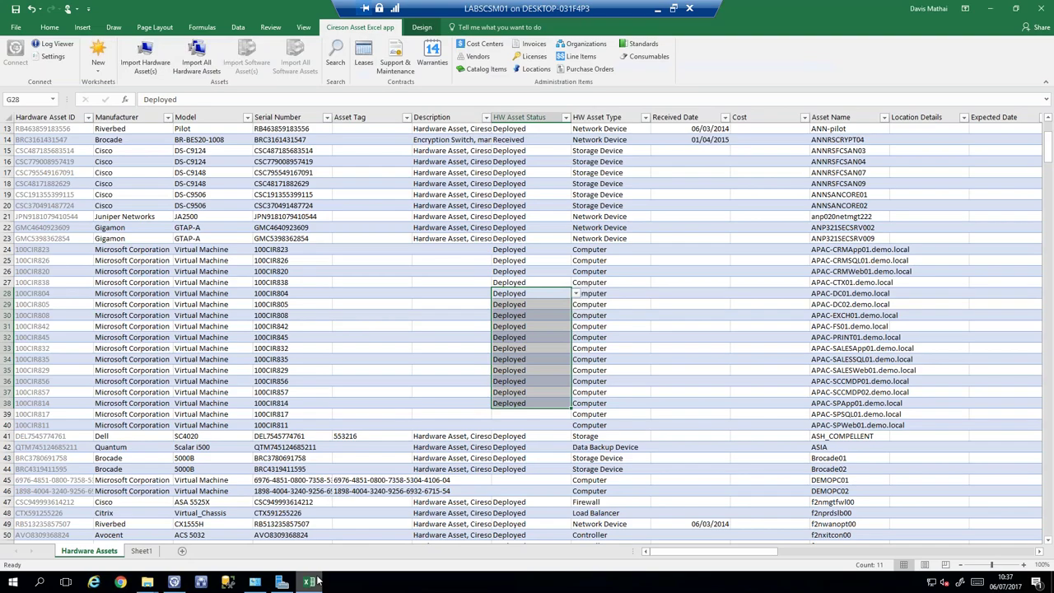
{"action": "left_click", "coordinate": [390, 336]}
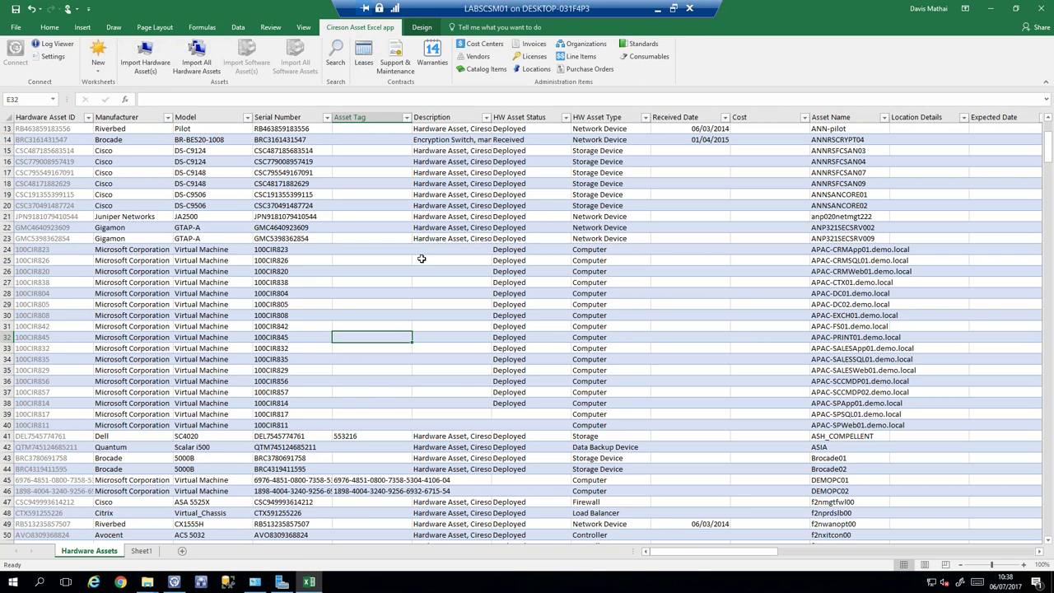
Load the licenses into a new worksheet and review its columns through to Owned By User
{"action": "left_click", "coordinate": [526, 58]}
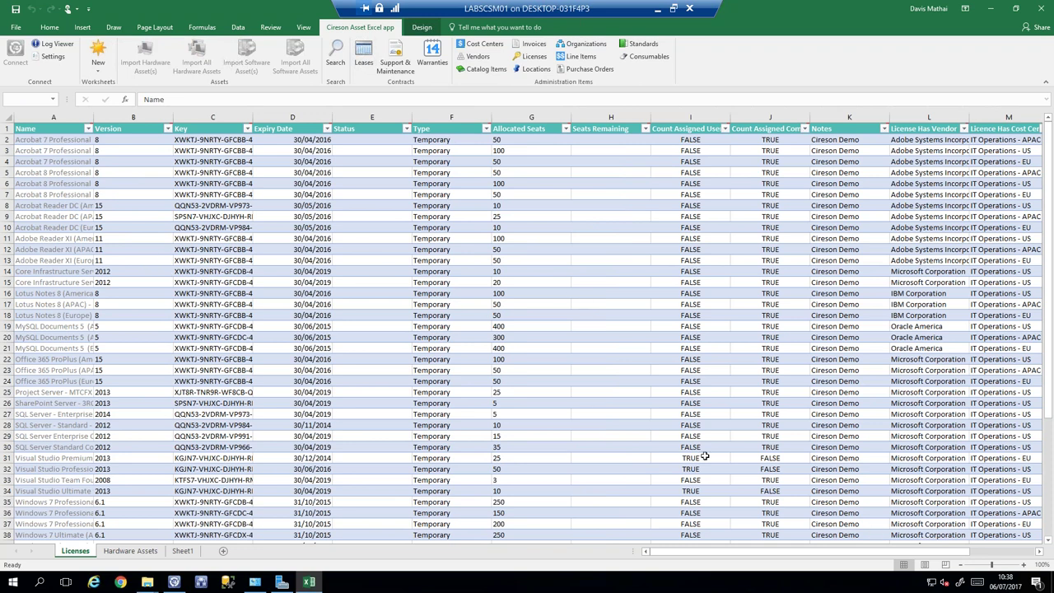
{"action": "left_click", "coordinate": [1000, 551]}
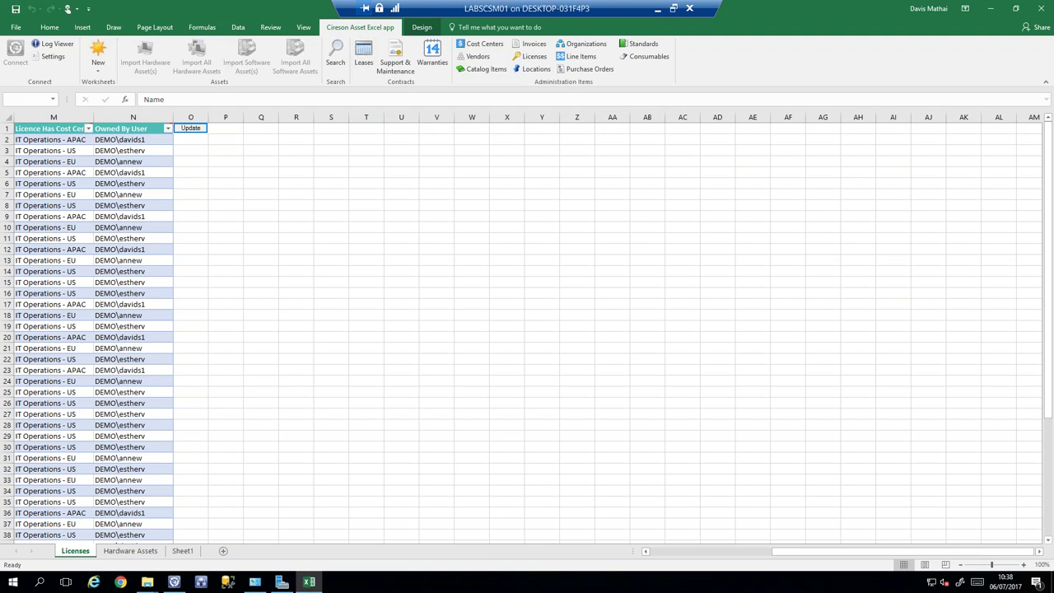
{"action": "left_click", "coordinate": [675, 553]}
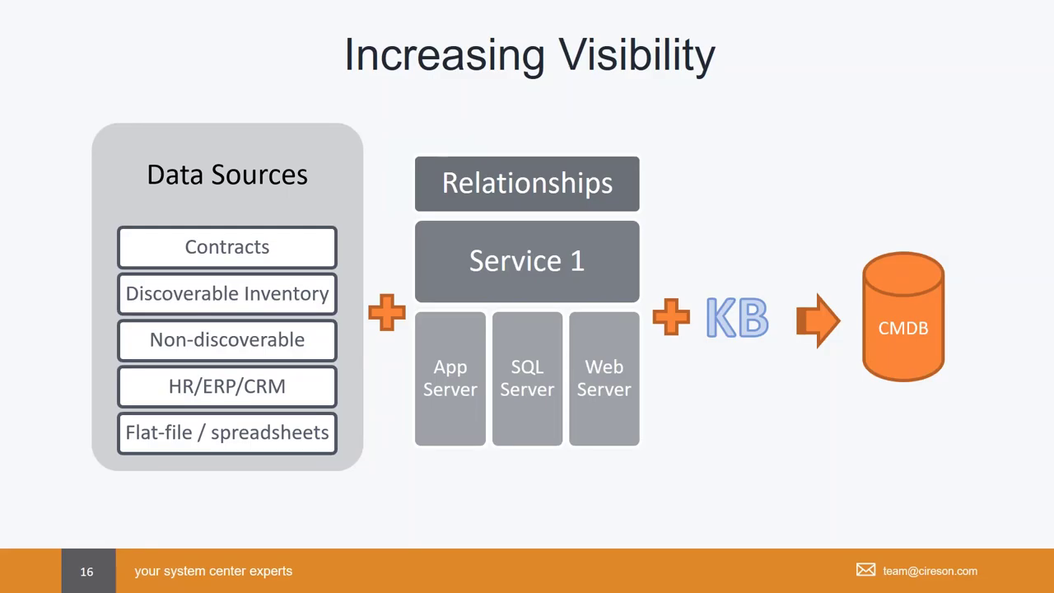
{"action": "key", "text": "Right"}
{"action": "key", "text": "Right"}
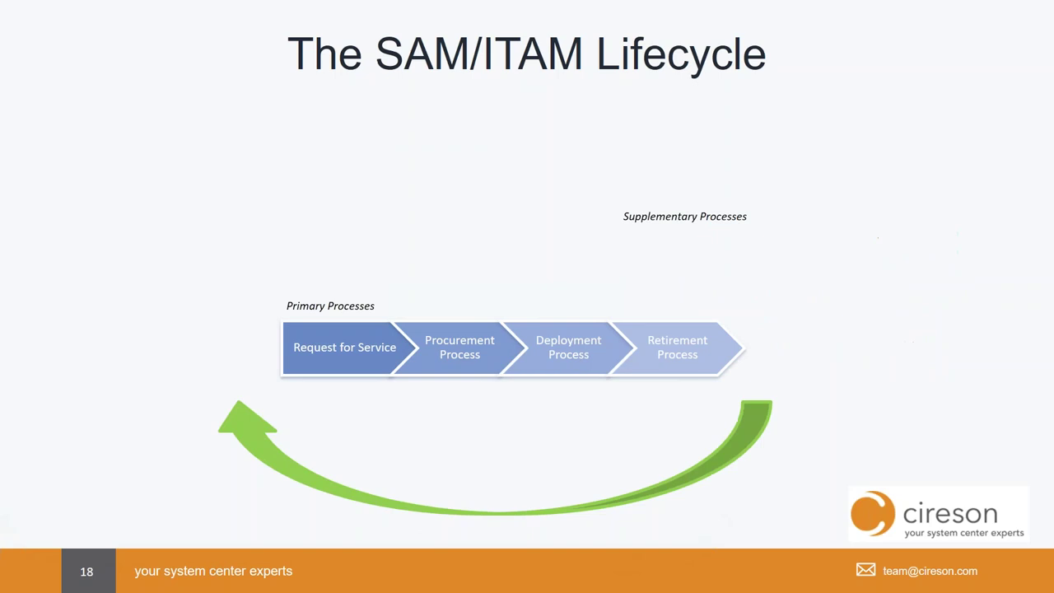
{"action": "key", "text": "Left"}
{"action": "key", "text": "Left"}
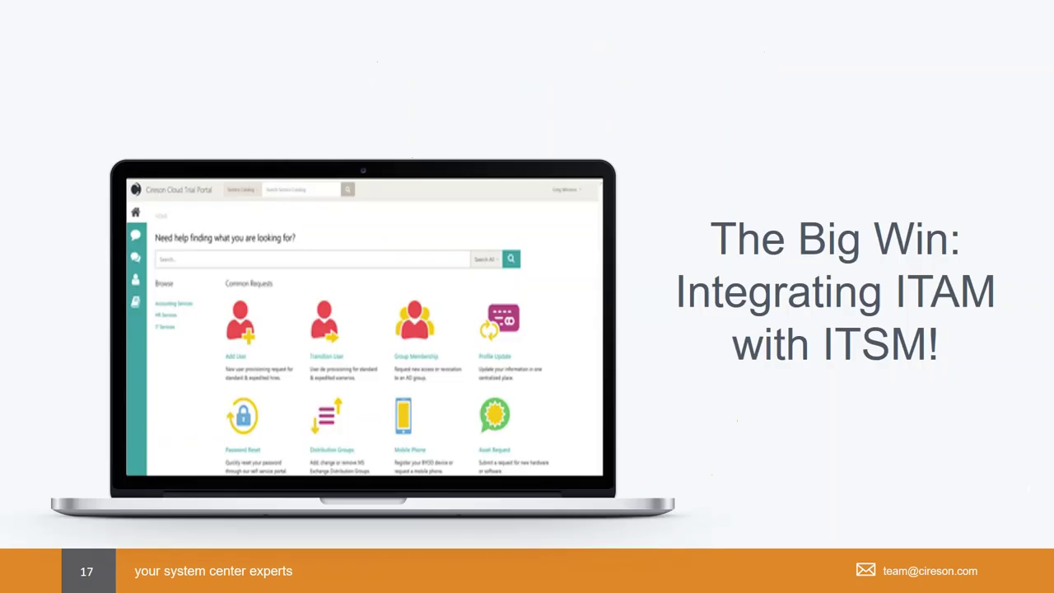
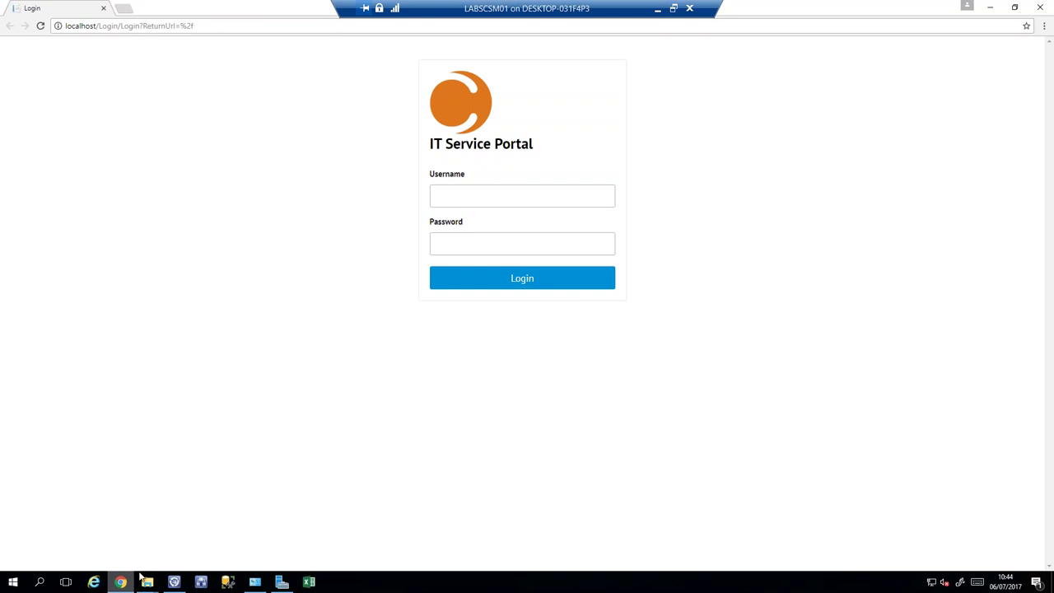
Log in to the IT Service Portal in Chrome with the account username and password
{"action": "left_click", "coordinate": [520, 241]}
{"action": "left_click", "coordinate": [518, 196]}
{"action": "type", "text": "Davis"}
{"action": "key", "text": "Tab"}
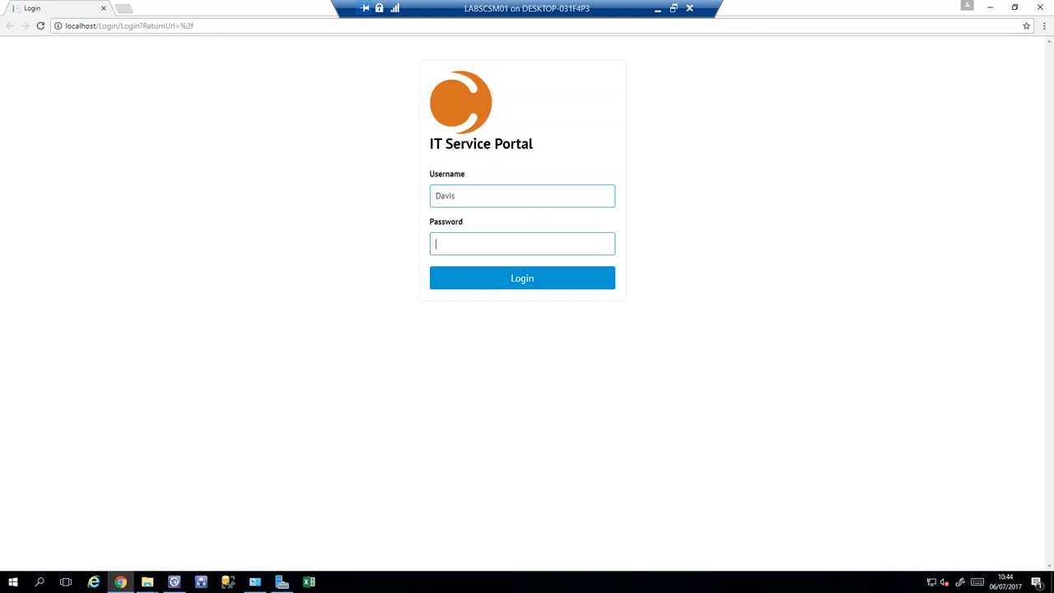
{"action": "type", "text": "••••••••"}
{"action": "key", "text": "Return"}
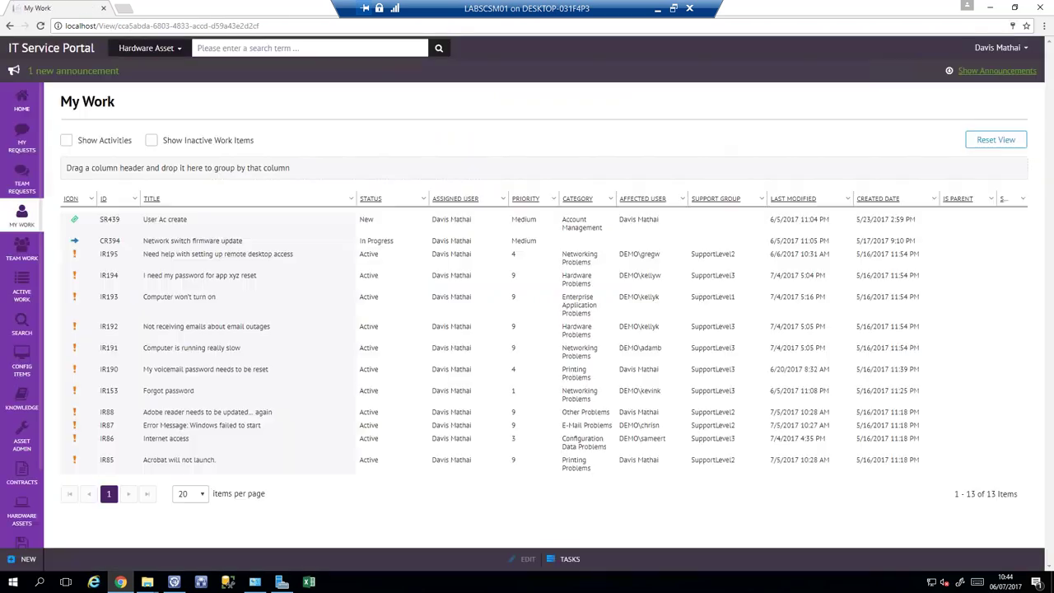
Open the Request an Asset form from the portal's home page
{"action": "left_click", "coordinate": [16, 100]}
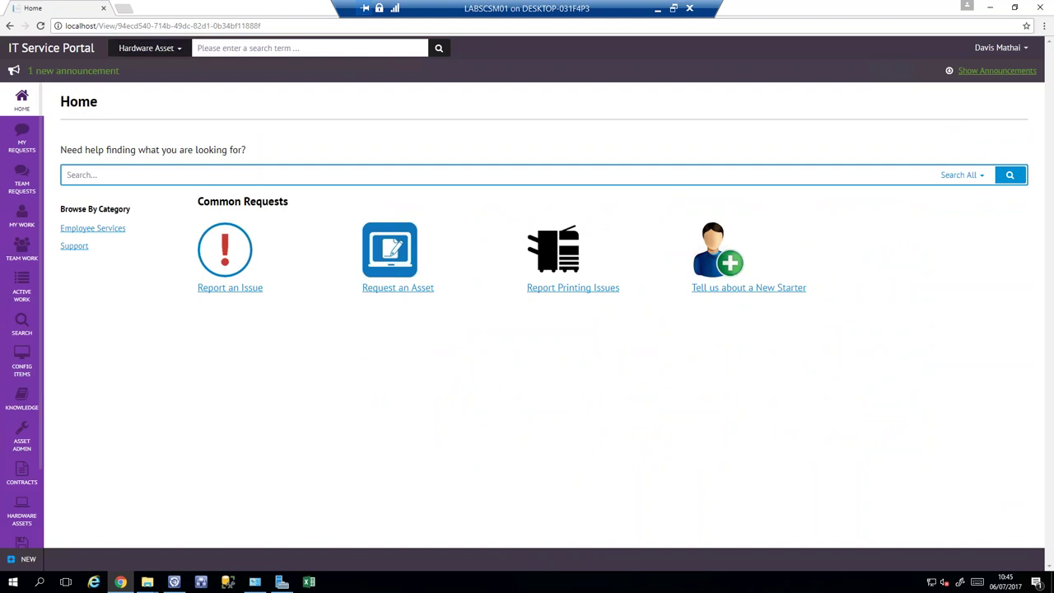
{"action": "left_click", "coordinate": [395, 293]}
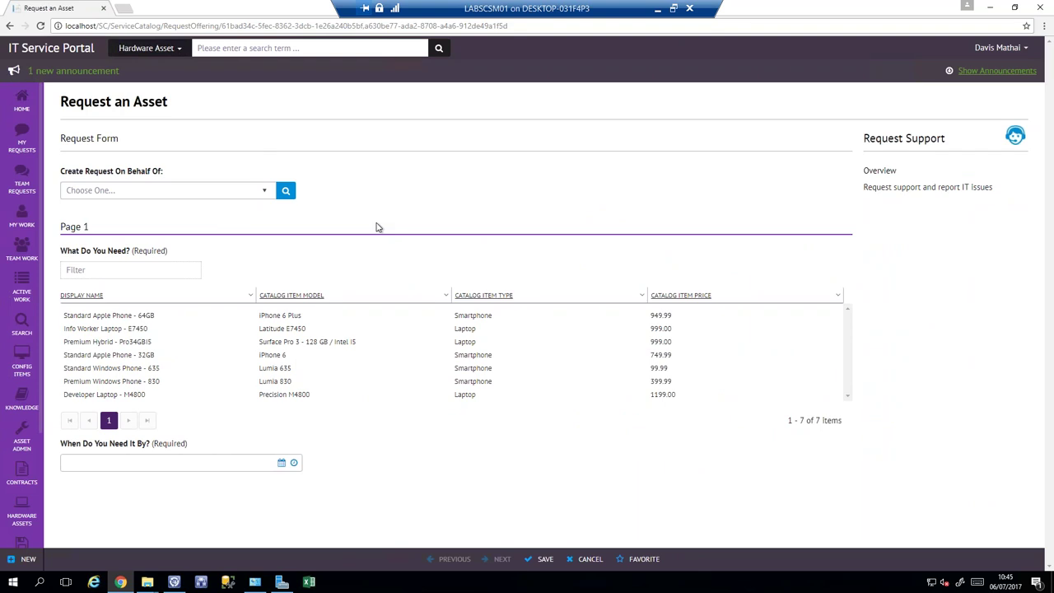
Set the request to be created on behalf of another user by searching for and choosing their account name
{"action": "left_click", "coordinate": [263, 193]}
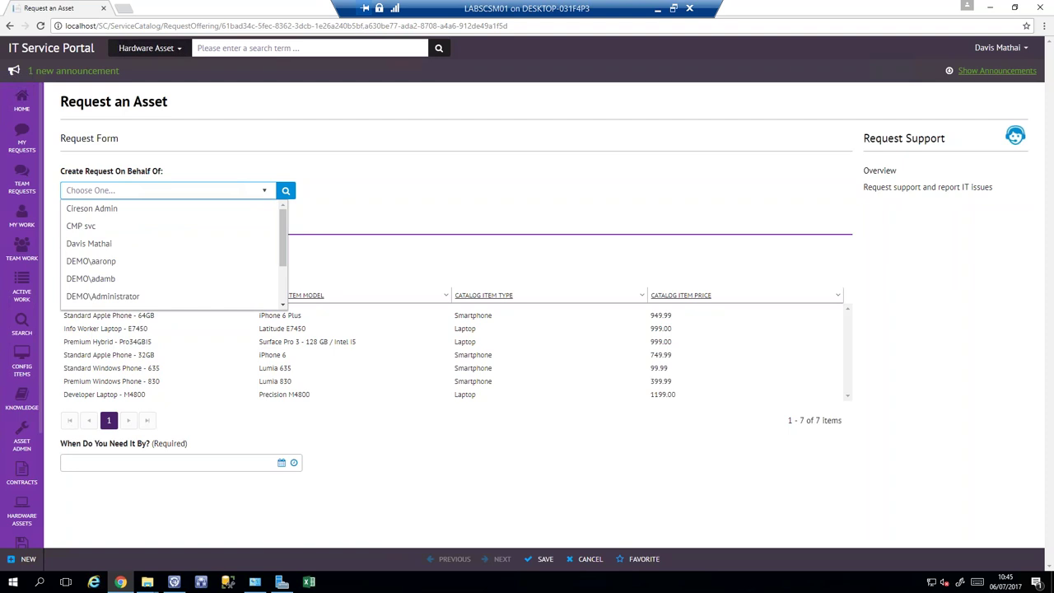
{"action": "scroll", "coordinate": [172, 267], "scroll_direction": "down", "scroll_amount": 1}
{"action": "type", "text": "chrisb"}
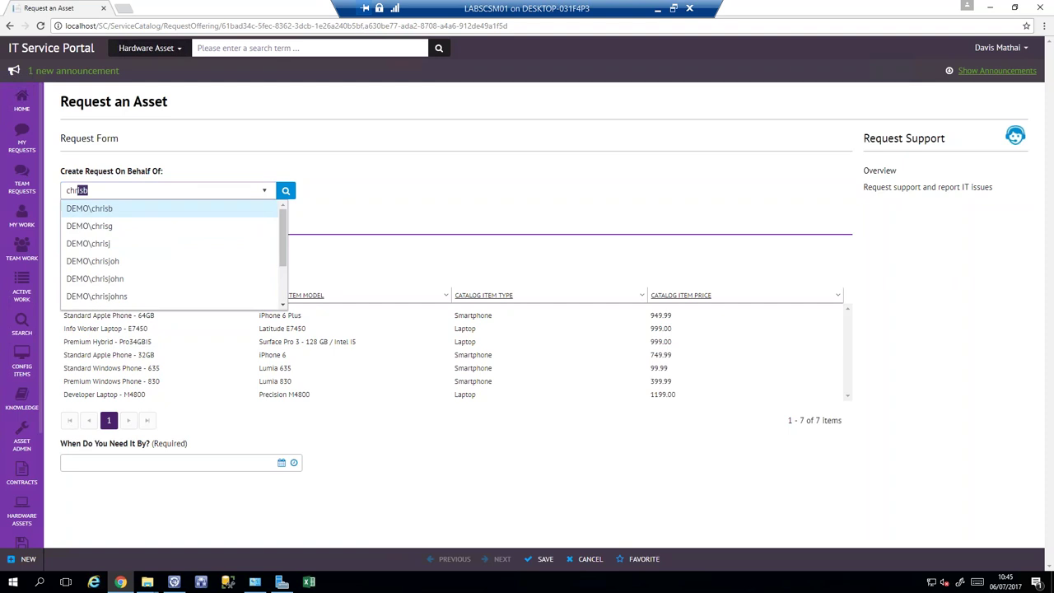
{"action": "left_click", "coordinate": [82, 244]}
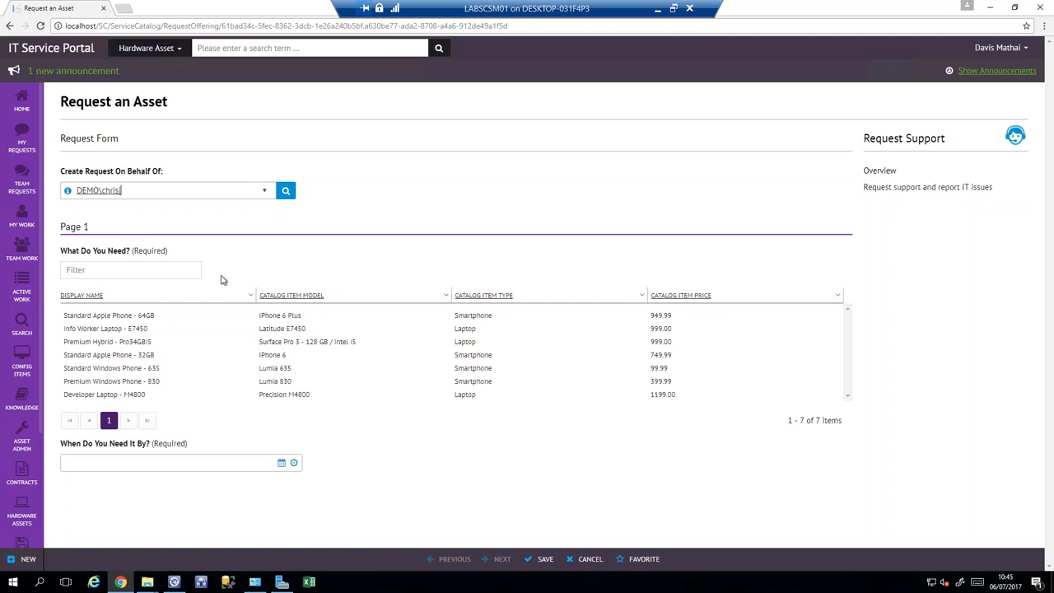
Choose Standard Apple Phone - 64GB as the needed item and request a case with it
{"action": "left_click", "coordinate": [160, 318]}
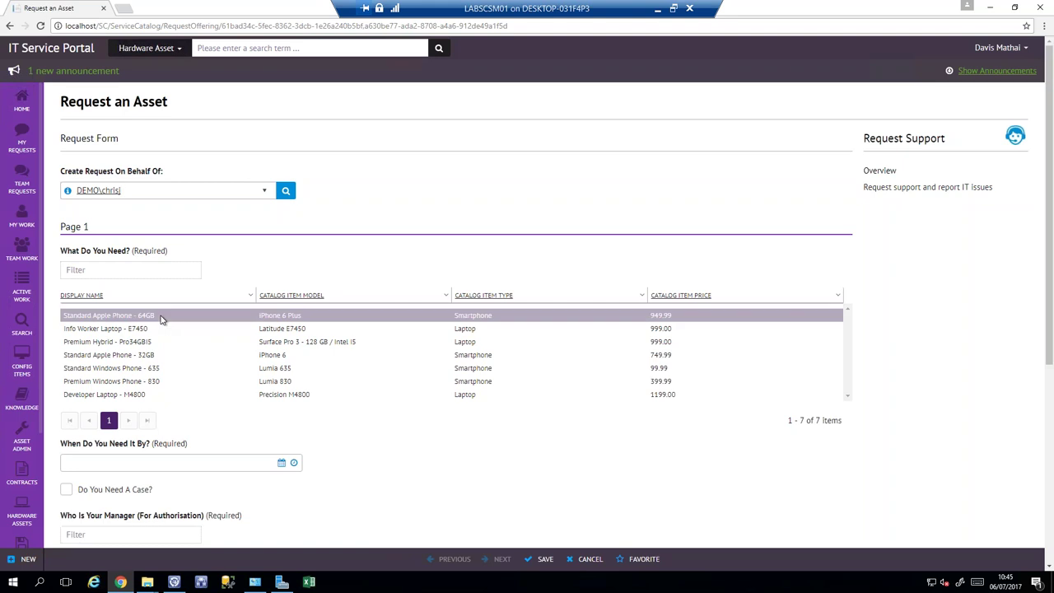
{"action": "scroll", "coordinate": [387, 378], "scroll_direction": "down", "scroll_amount": 2}
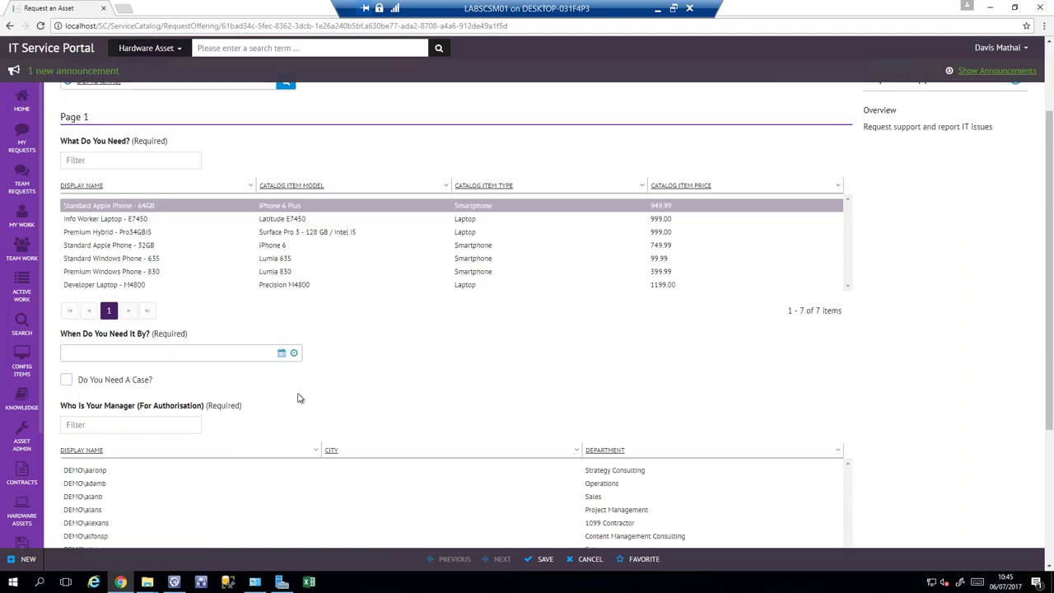
{"action": "left_click", "coordinate": [66, 380]}
{"action": "scroll", "coordinate": [207, 461], "scroll_direction": "down", "scroll_amount": 3}
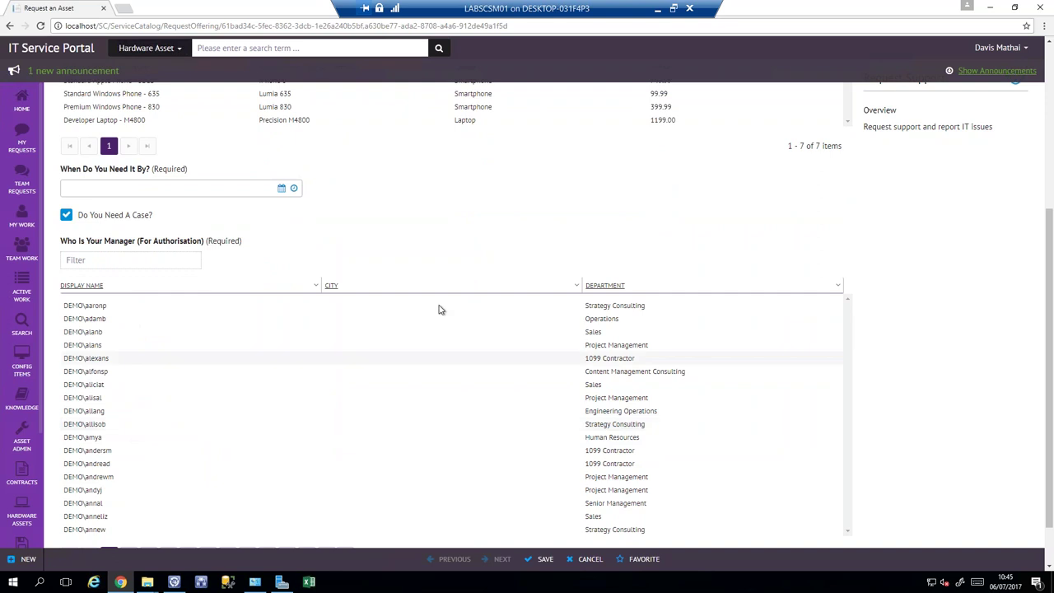
{"action": "scroll", "coordinate": [461, 254], "scroll_direction": "up", "scroll_amount": 3}
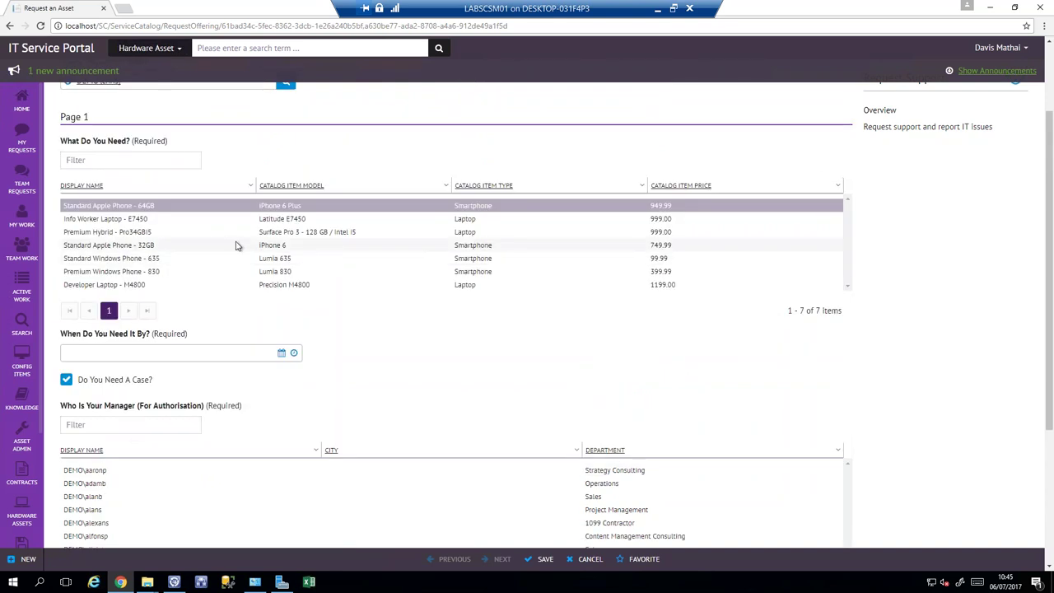
Request the Developer Laptop - M4800 with a docking station, needed by 7/30/2017
{"action": "left_click", "coordinate": [109, 284]}
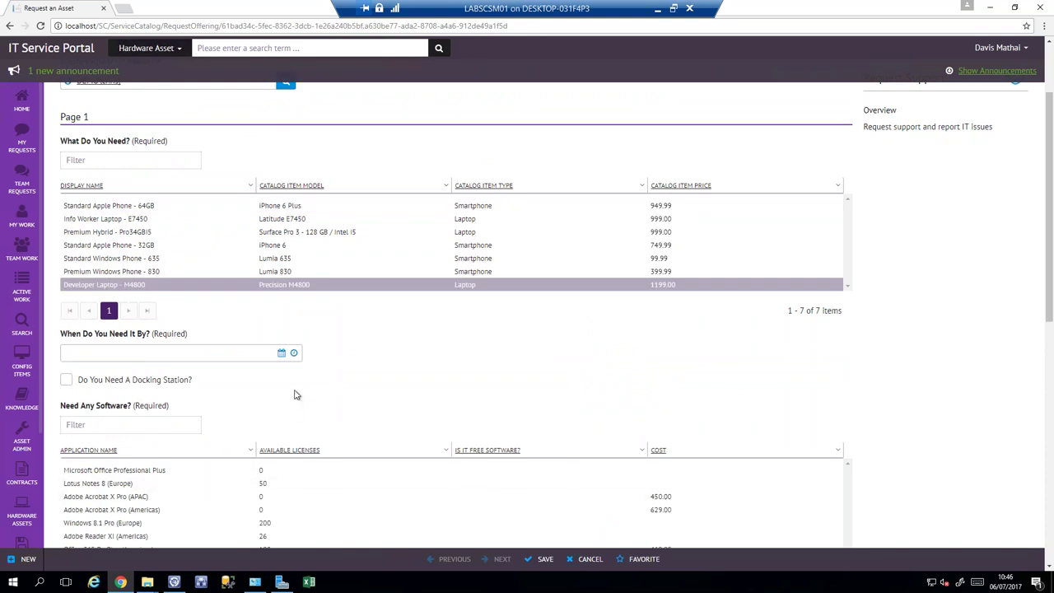
{"action": "left_click", "coordinate": [281, 352]}
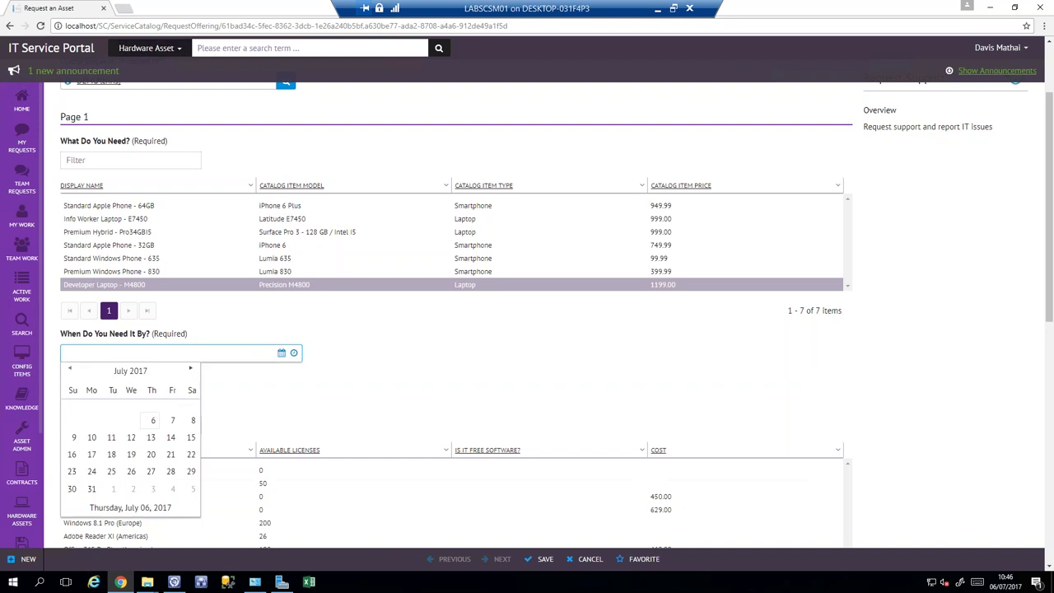
{"action": "left_click", "coordinate": [78, 489]}
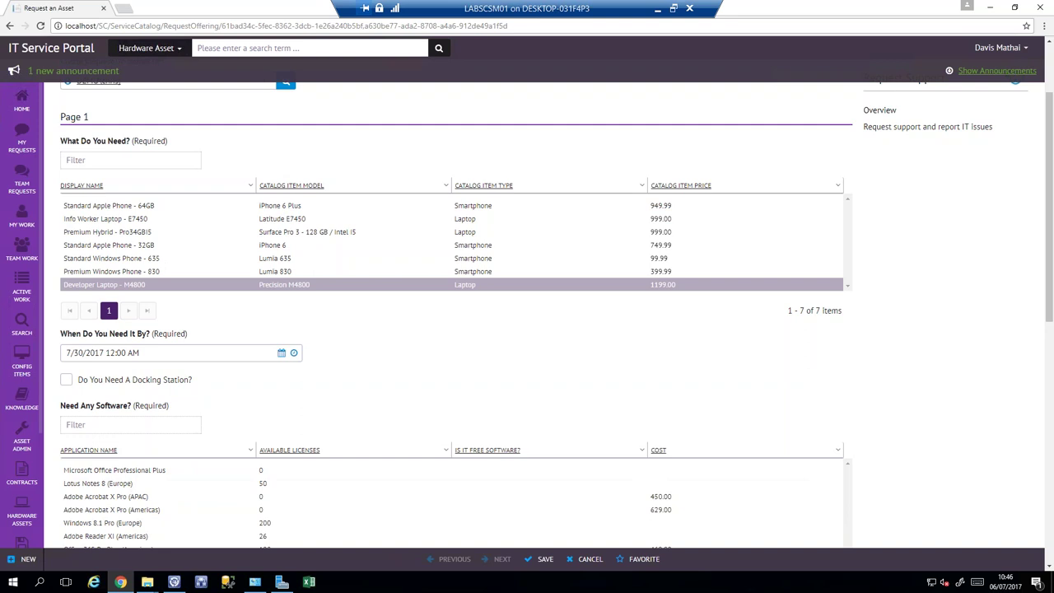
{"action": "left_click", "coordinate": [66, 379]}
Add Lotus Notes 8 (Europe), Acrobat 7 Professional (APAC), SQL Server 2012 Standard and Windows 7 Professional (Americas) to the needed software
{"action": "scroll", "coordinate": [344, 381], "scroll_direction": "down", "scroll_amount": 3}
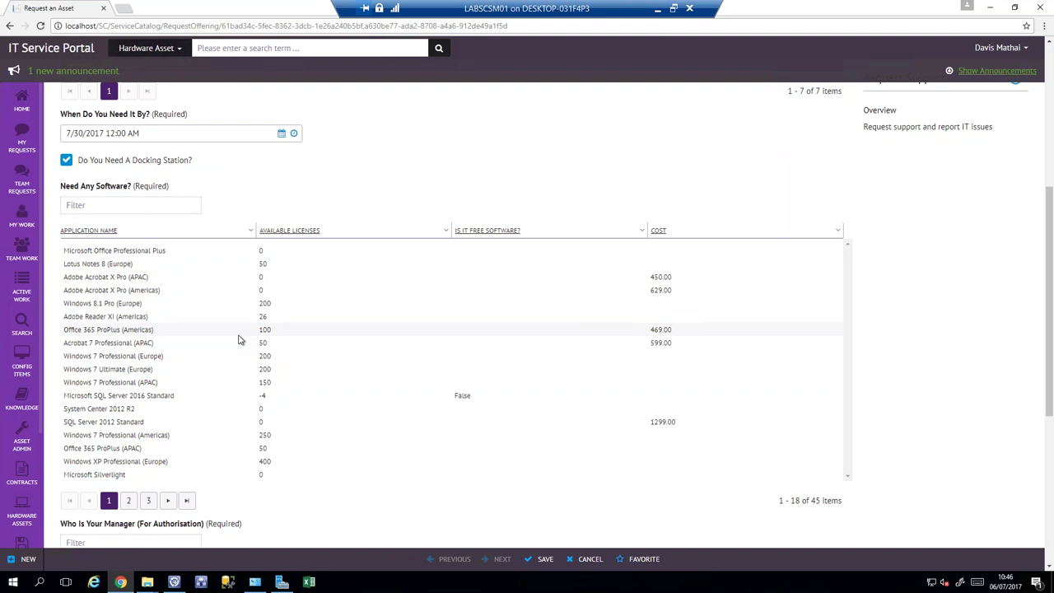
{"action": "left_click", "coordinate": [124, 265]}
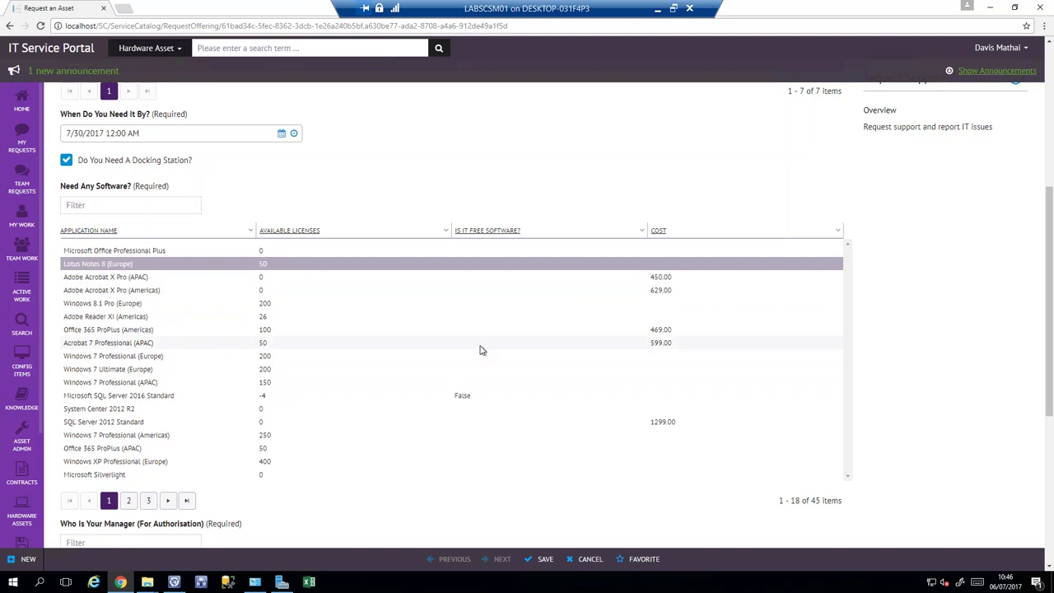
{"action": "left_click", "coordinate": [110, 344]}
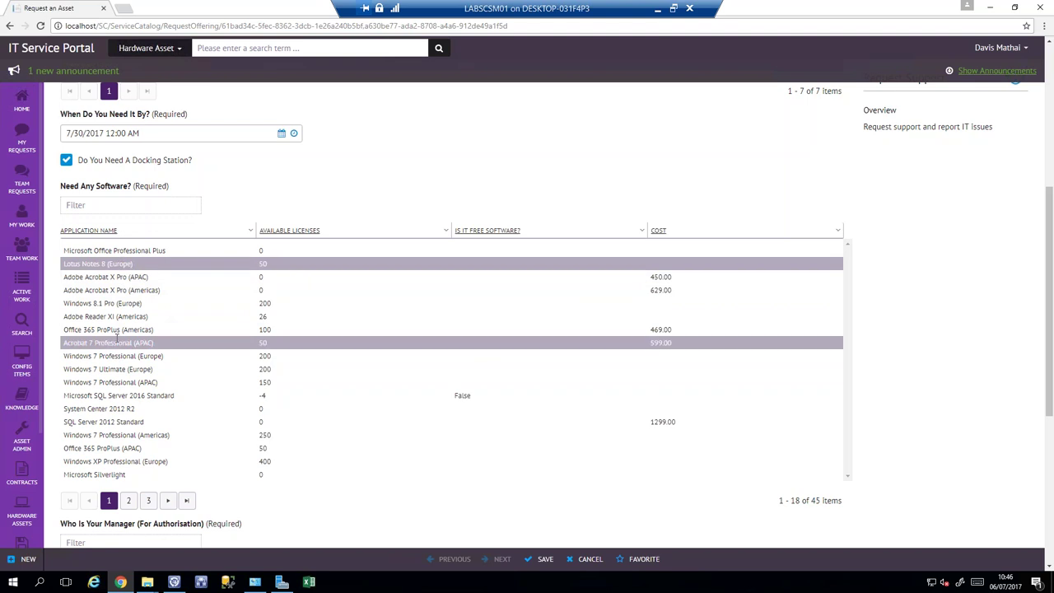
{"action": "left_click", "coordinate": [107, 421]}
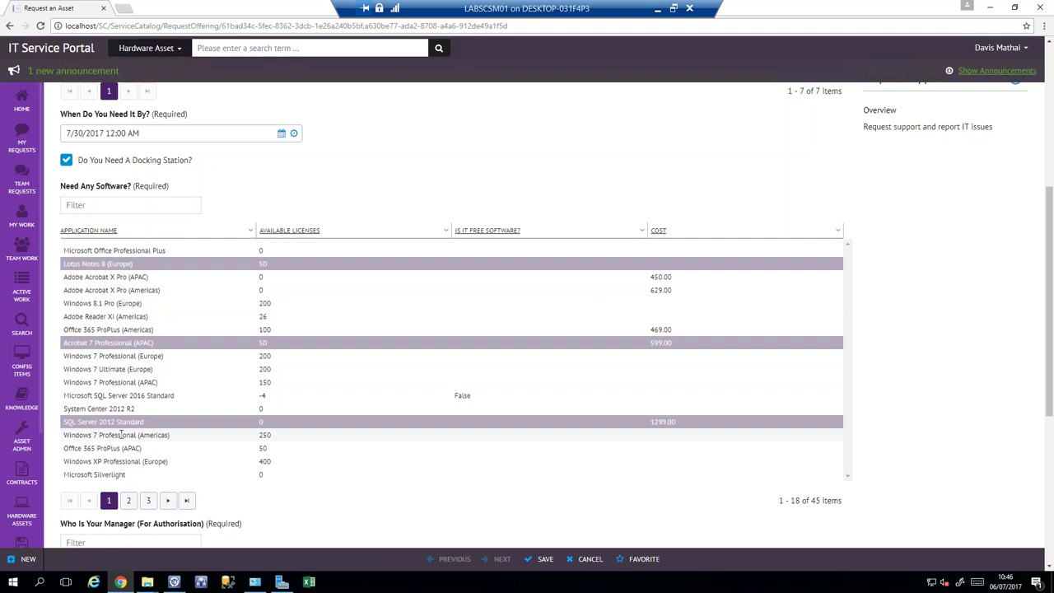
{"action": "left_click", "coordinate": [121, 435]}
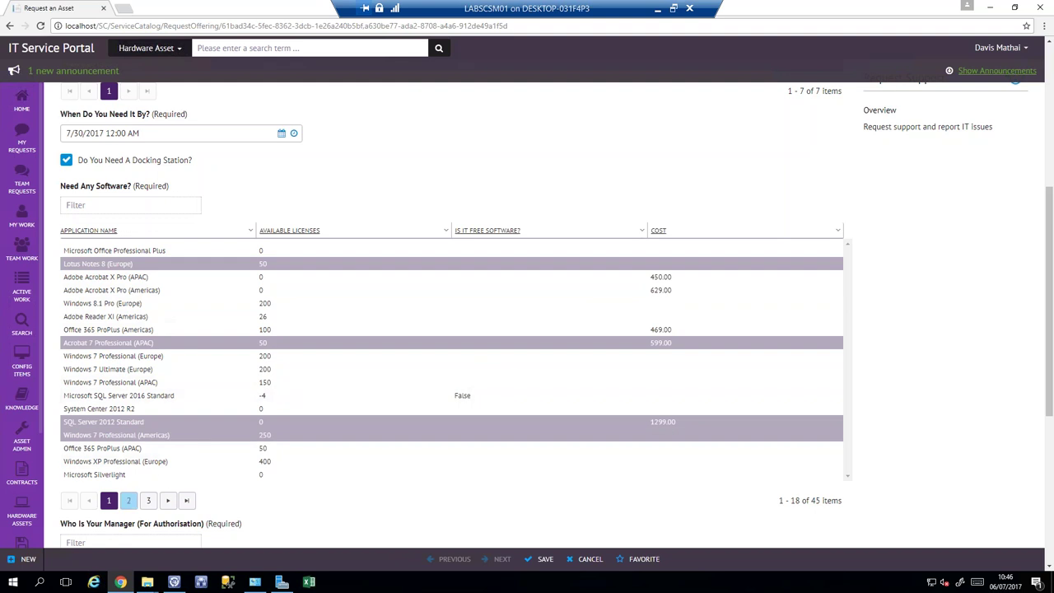
Add Acrobat 8 Professional (Americas), Acrobat 8 Professional (Europe) and Google Chrome from the remaining pages of the software list
{"action": "left_click", "coordinate": [130, 498]}
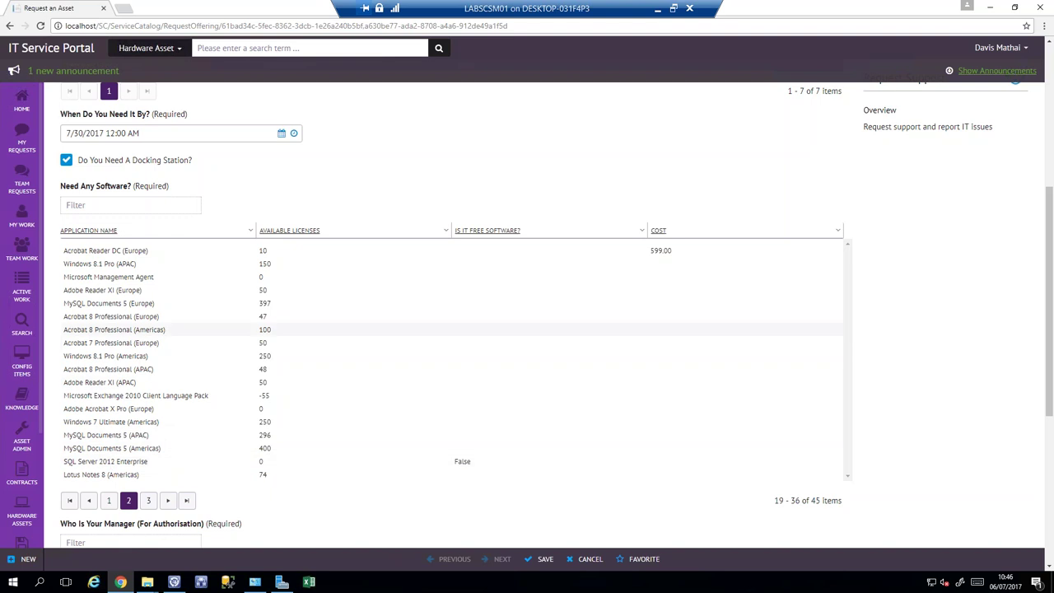
{"action": "left_click", "coordinate": [116, 329]}
{"action": "left_click", "coordinate": [122, 316]}
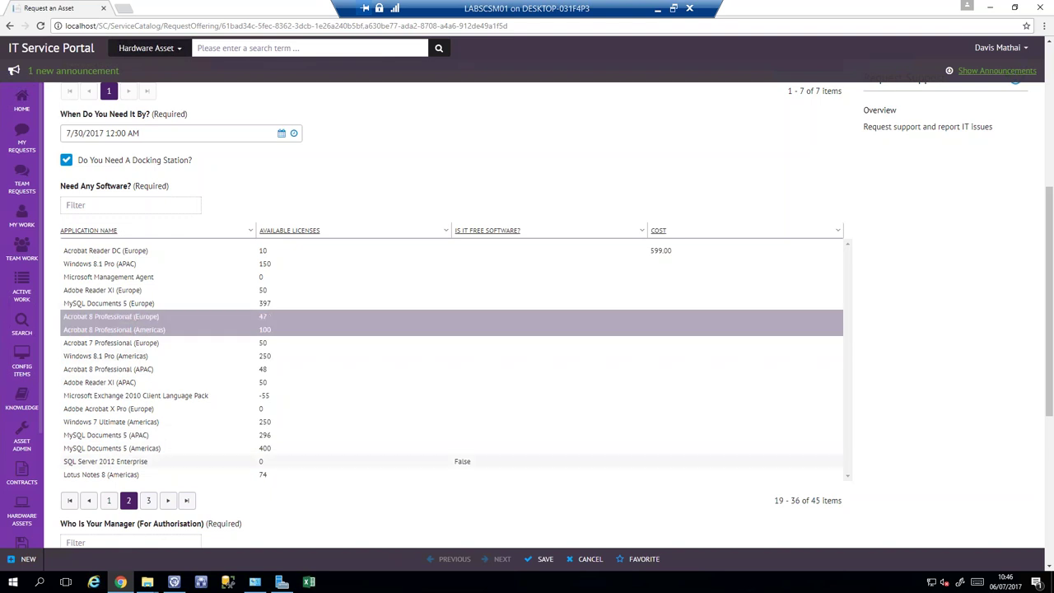
{"action": "left_click", "coordinate": [148, 500]}
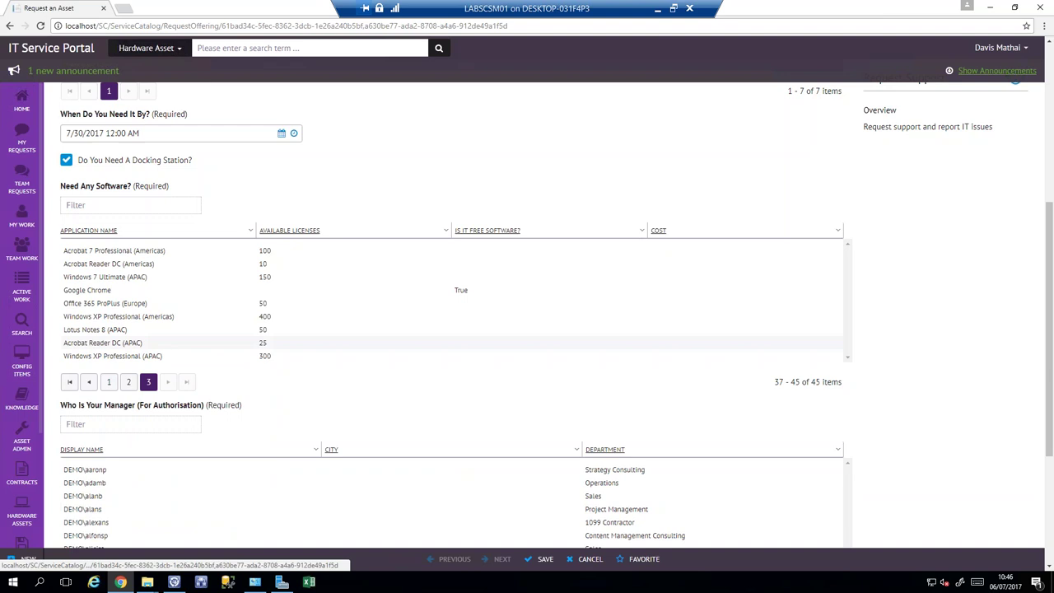
{"action": "left_click", "coordinate": [121, 290]}
Filter the authorising managers by IT, select the one in the CVP of IT department, and save the request
{"action": "scroll", "coordinate": [314, 347], "scroll_direction": "down", "scroll_amount": 2}
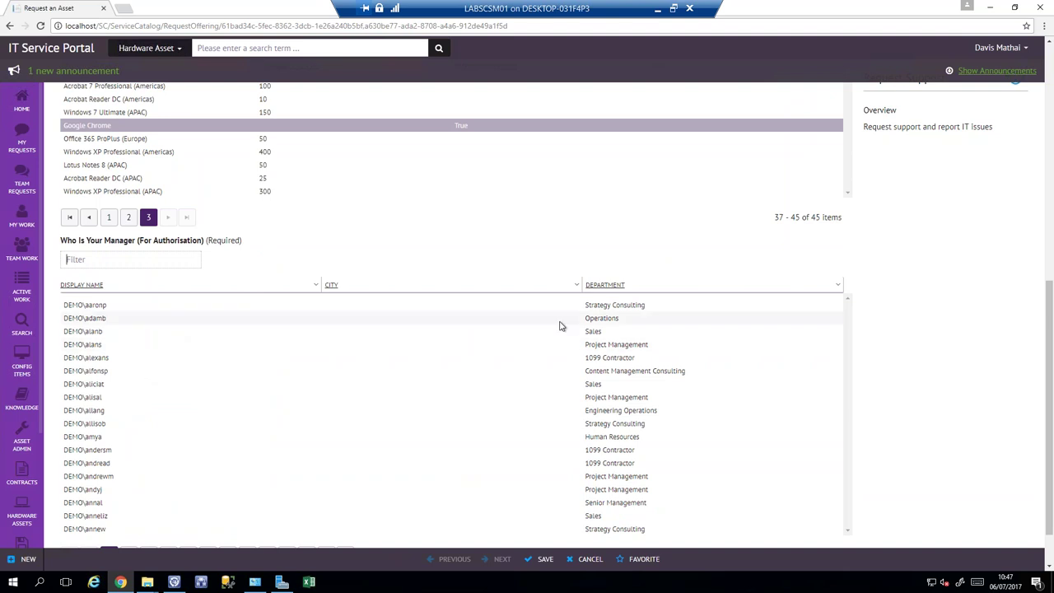
{"action": "left_click", "coordinate": [180, 244]}
{"action": "type", "text": "IT"}
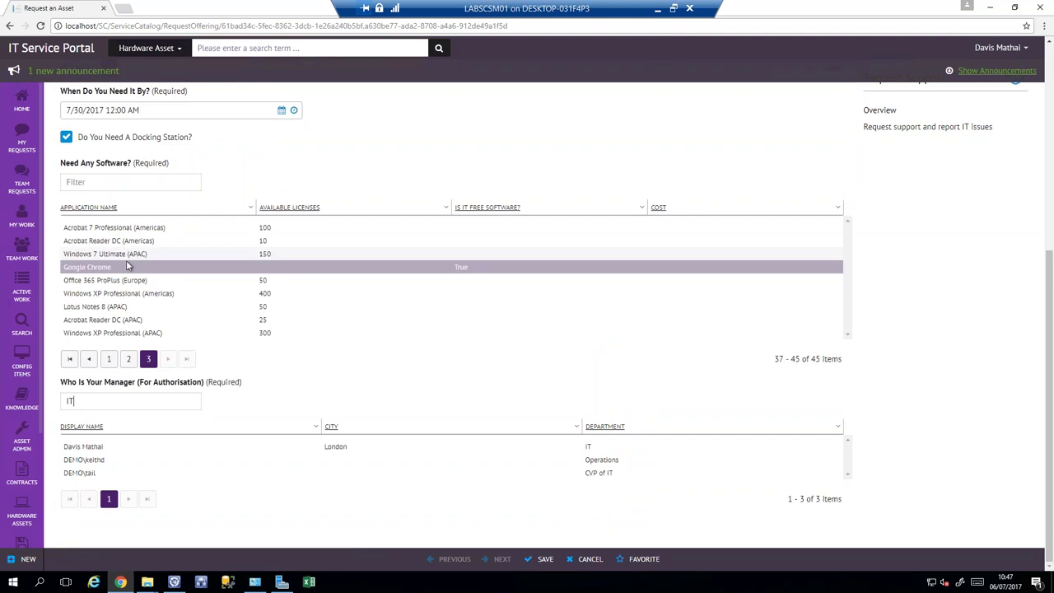
{"action": "left_click", "coordinate": [82, 475]}
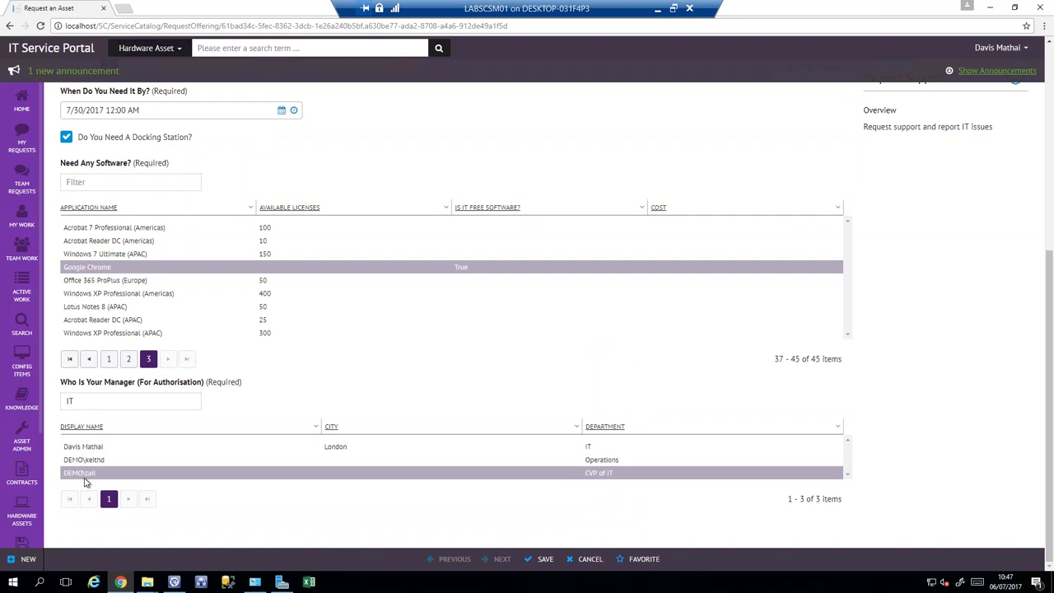
{"action": "left_click", "coordinate": [545, 560]}
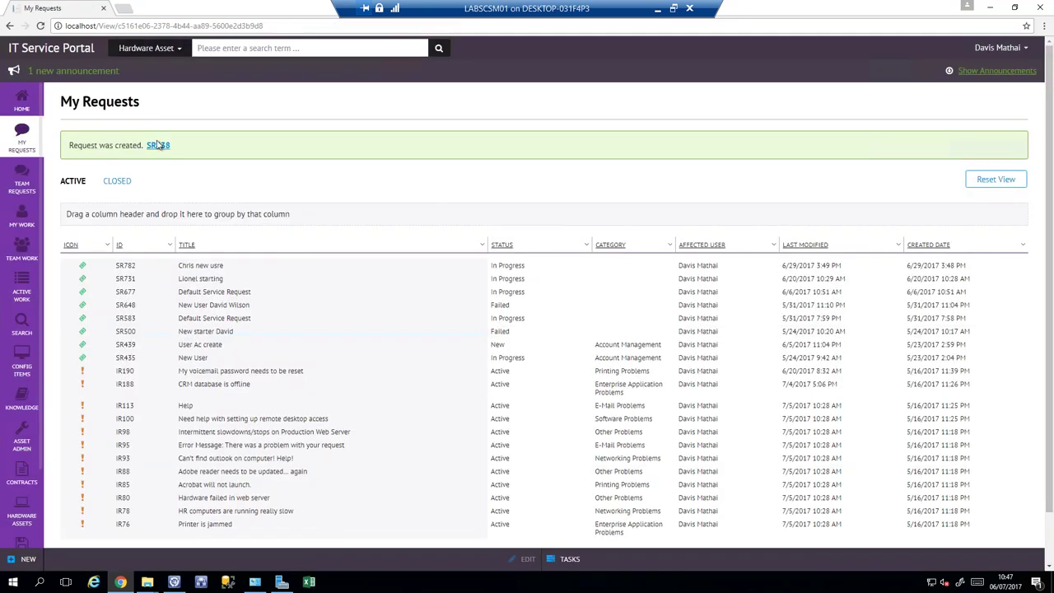
Open the newly created service request and review the form answers in its description
{"action": "left_click", "coordinate": [149, 146]}
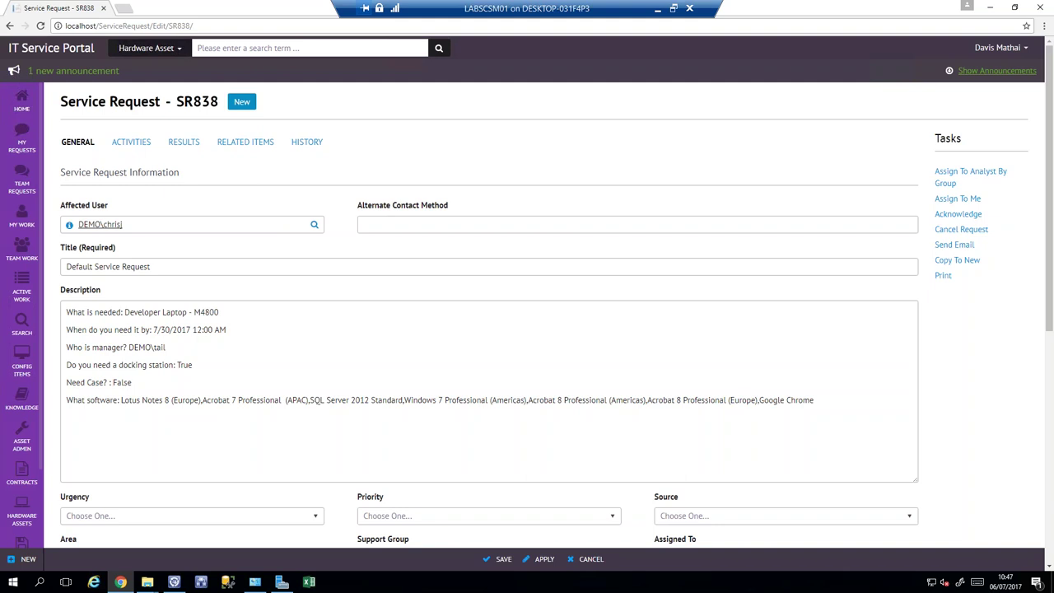
{"action": "left_click_drag", "start_coordinate": [78, 312], "coordinate": [441, 392]}
{"action": "left_click_drag", "start_coordinate": [711, 408], "coordinate": [854, 419]}
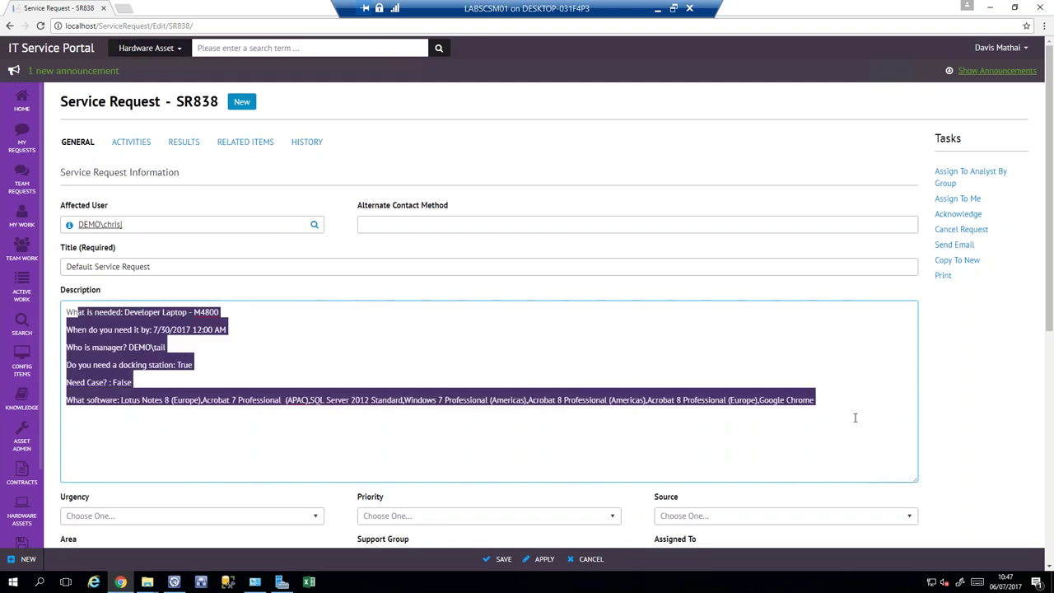
{"action": "scroll", "coordinate": [433, 450], "scroll_direction": "down", "scroll_amount": 2}
{"action": "scroll", "coordinate": [433, 450], "scroll_direction": "up", "scroll_amount": 2}
Review the service request's related configuration items, general information and activities
{"action": "left_click", "coordinate": [251, 145]}
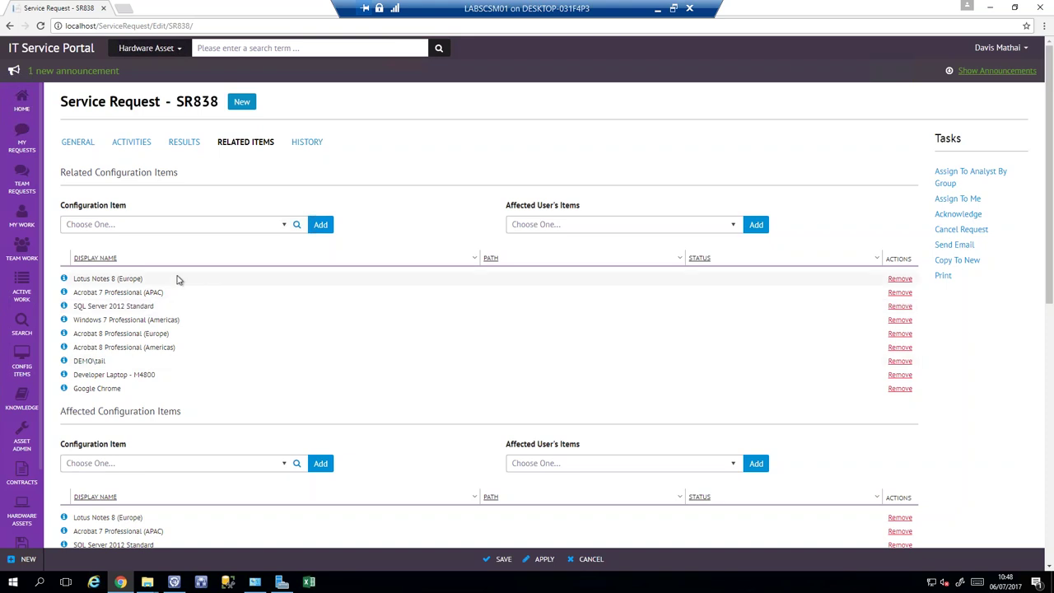
{"action": "left_click", "coordinate": [71, 143]}
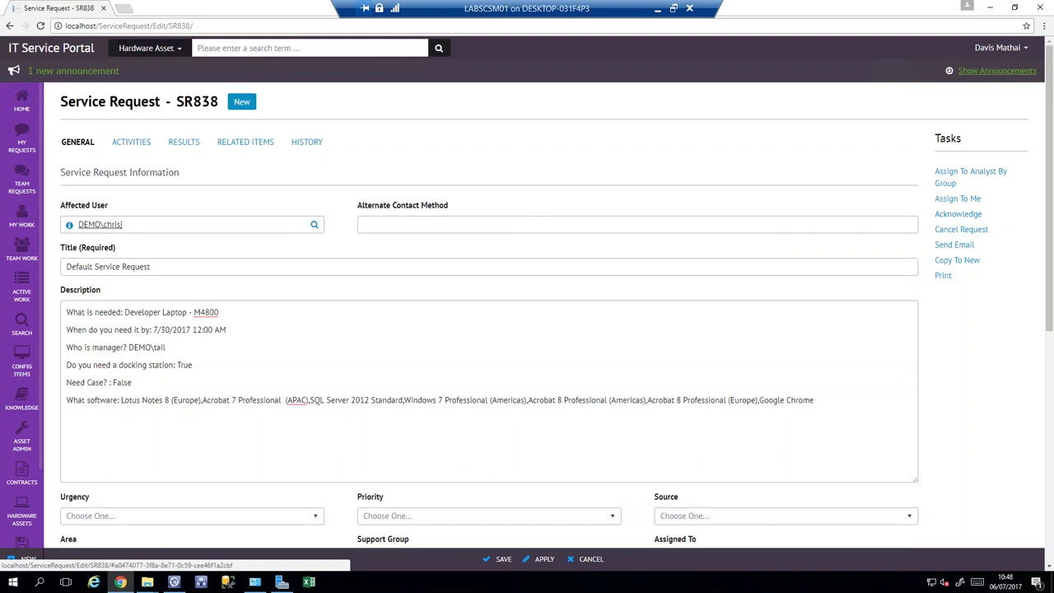
{"action": "left_click", "coordinate": [129, 140]}
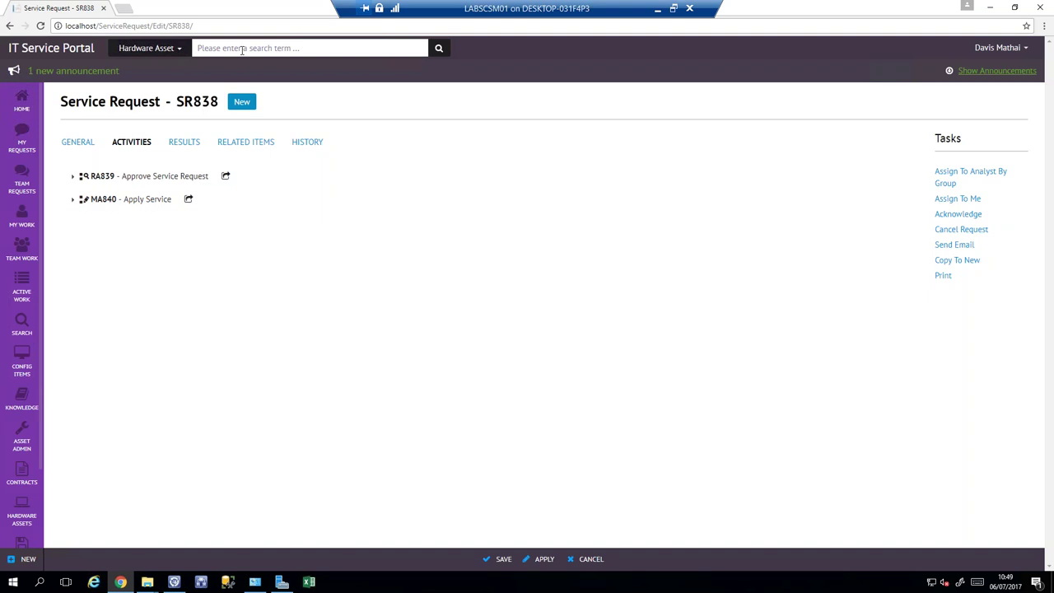
Search the hardware assets for 515 and open the asset LON-WKS100CIR515.demo.local
{"action": "left_click", "coordinate": [242, 49]}
{"action": "type", "text": "515"}
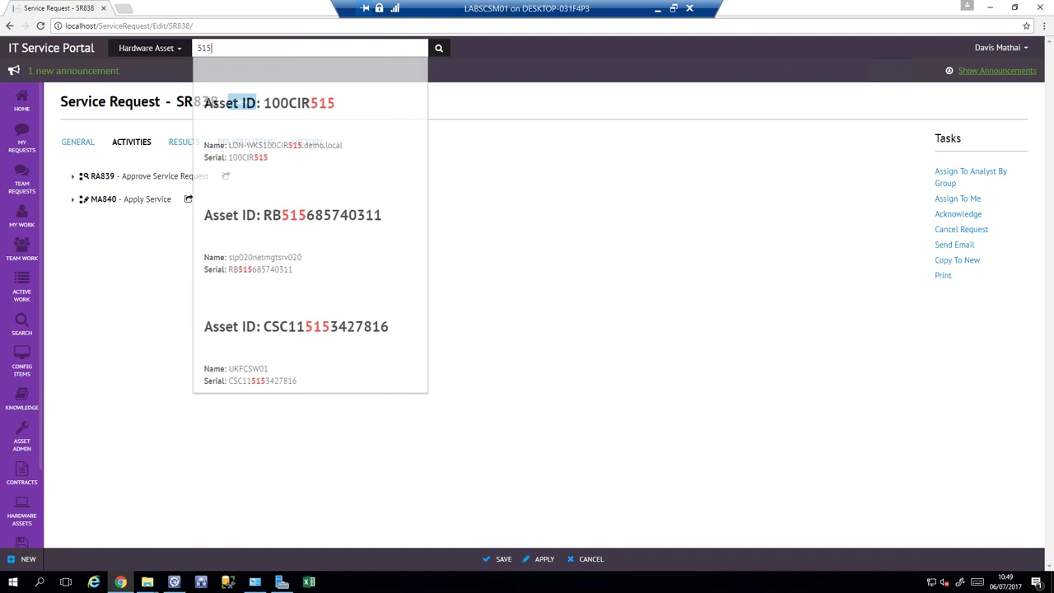
{"action": "left_click", "coordinate": [309, 146]}
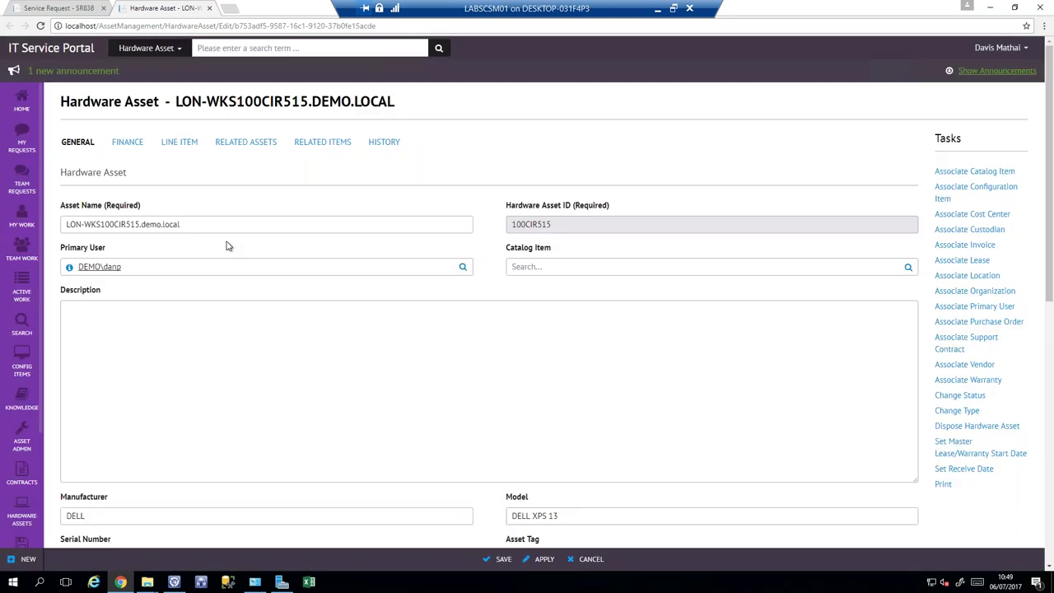
Review the hardware asset's general details, including location and warranty, and its related work items
{"action": "scroll", "coordinate": [229, 251], "scroll_direction": "down", "scroll_amount": 1}
{"action": "left_click", "coordinate": [229, 251]}
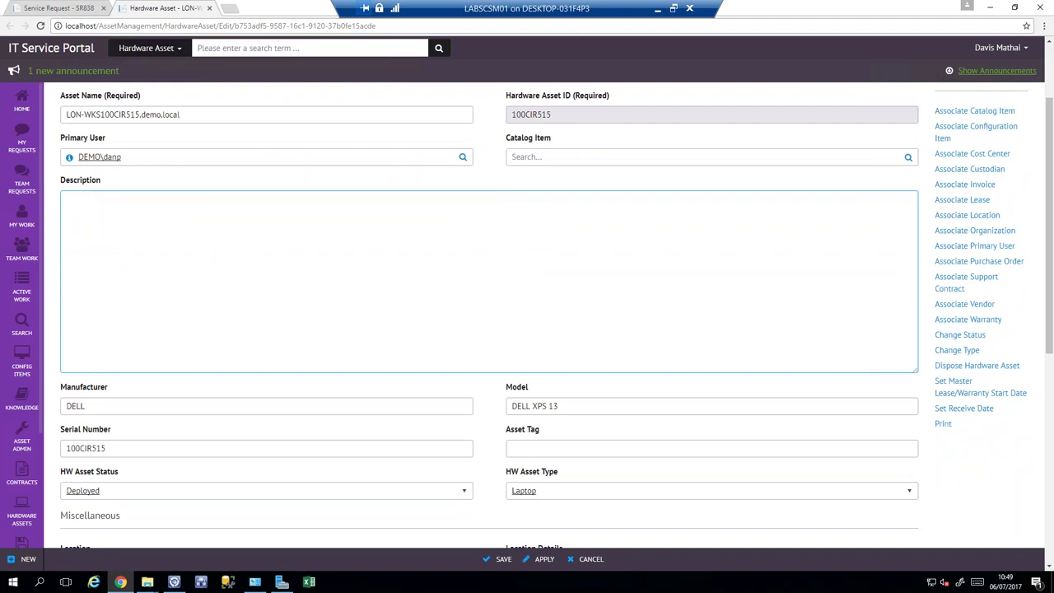
{"action": "scroll", "coordinate": [238, 251], "scroll_direction": "down", "scroll_amount": 4}
{"action": "scroll", "coordinate": [238, 251], "scroll_direction": "up", "scroll_amount": 2}
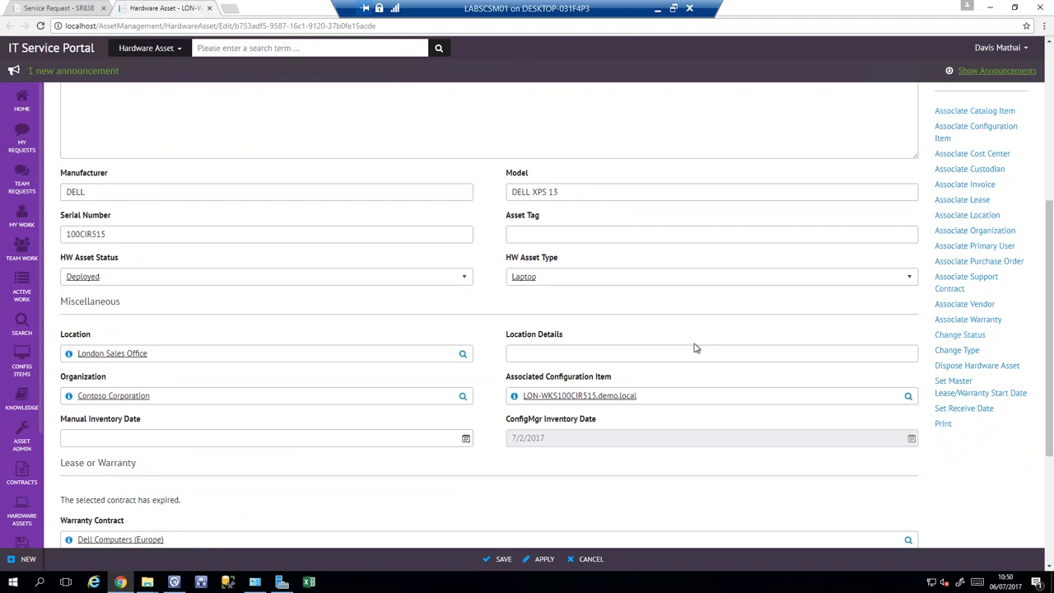
{"action": "scroll", "coordinate": [697, 348], "scroll_direction": "up", "scroll_amount": 4}
{"action": "left_click", "coordinate": [126, 143]}
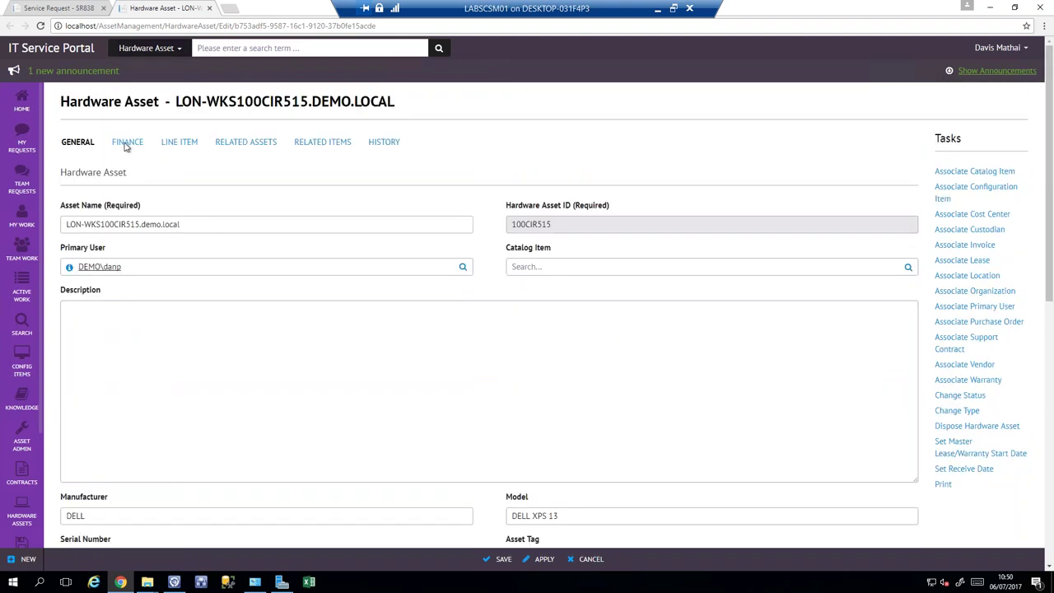
{"action": "left_click", "coordinate": [322, 143]}
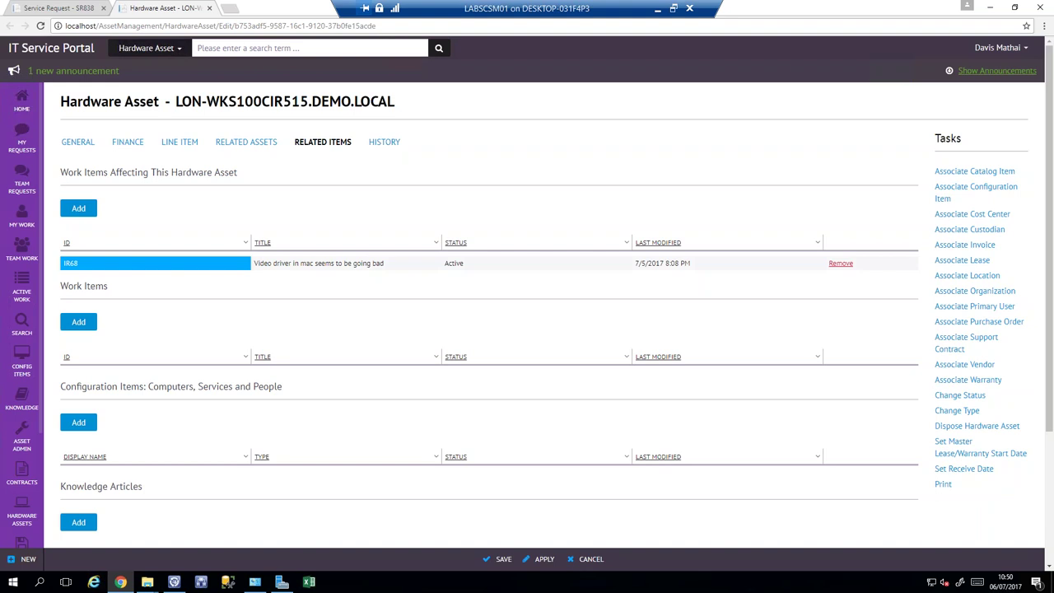
{"action": "mouse_move", "coordinate": [21, 325]}
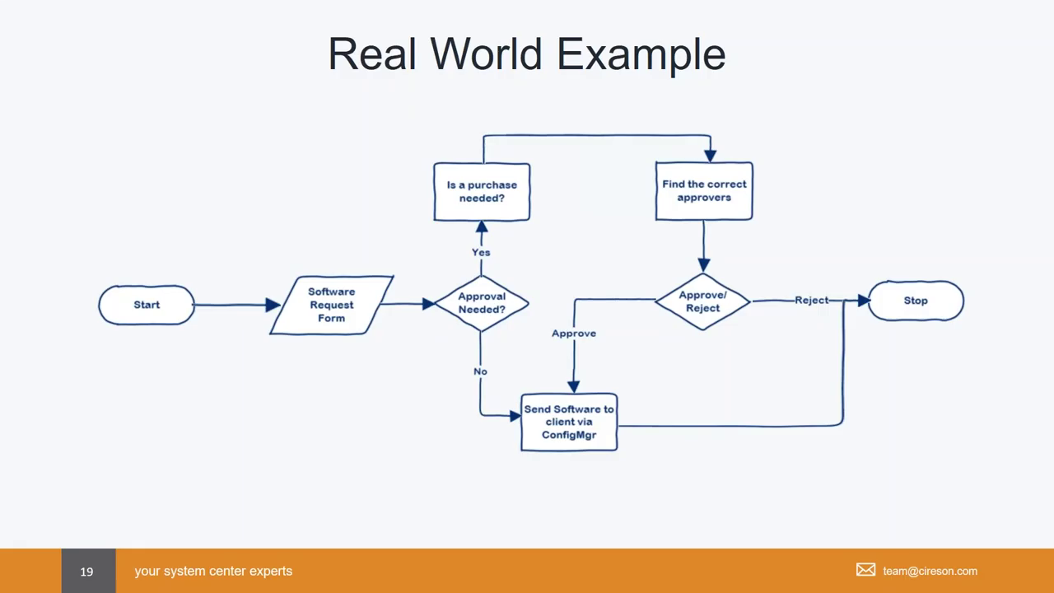
{"action": "left_click", "coordinate": [287, 398]}
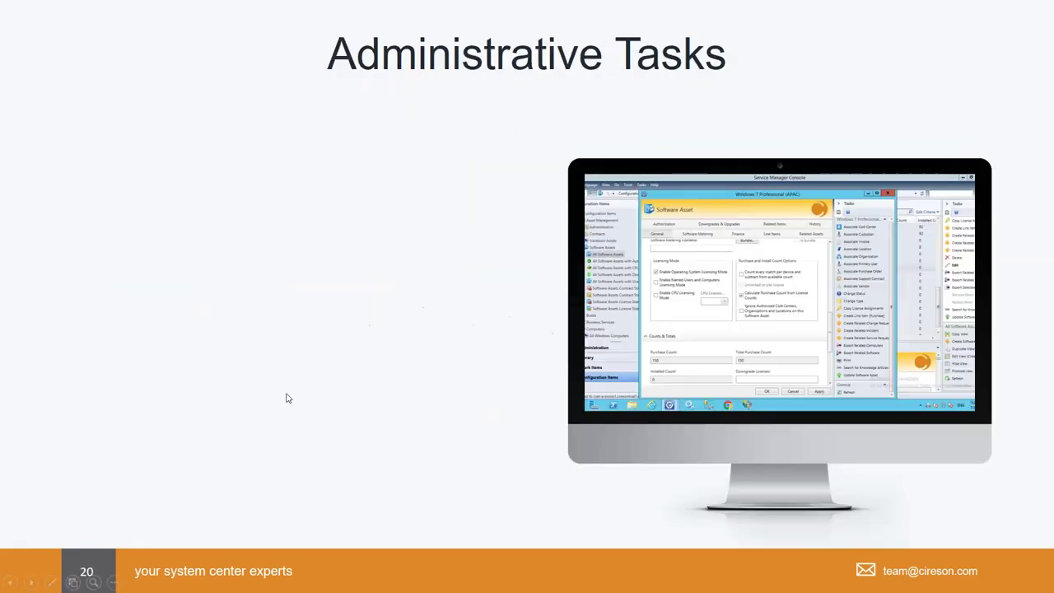